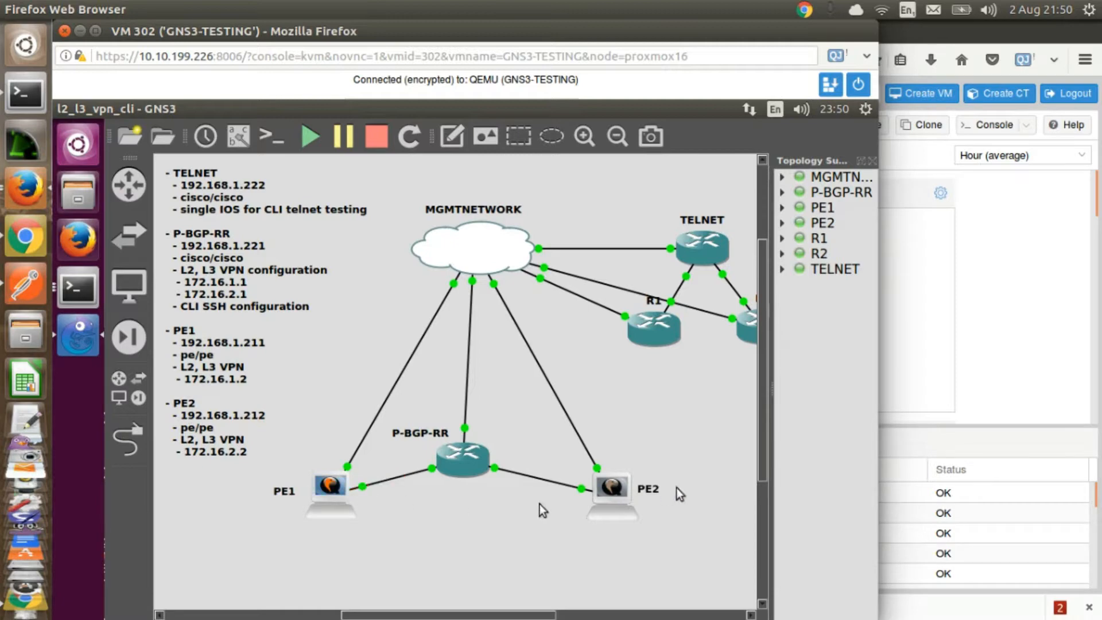
Step: Switch to Postman and examine the connect pe1 and connect pe2 request bodies and the topology-netconf OPER response
{"action": "left_click", "coordinate": [26, 286]}
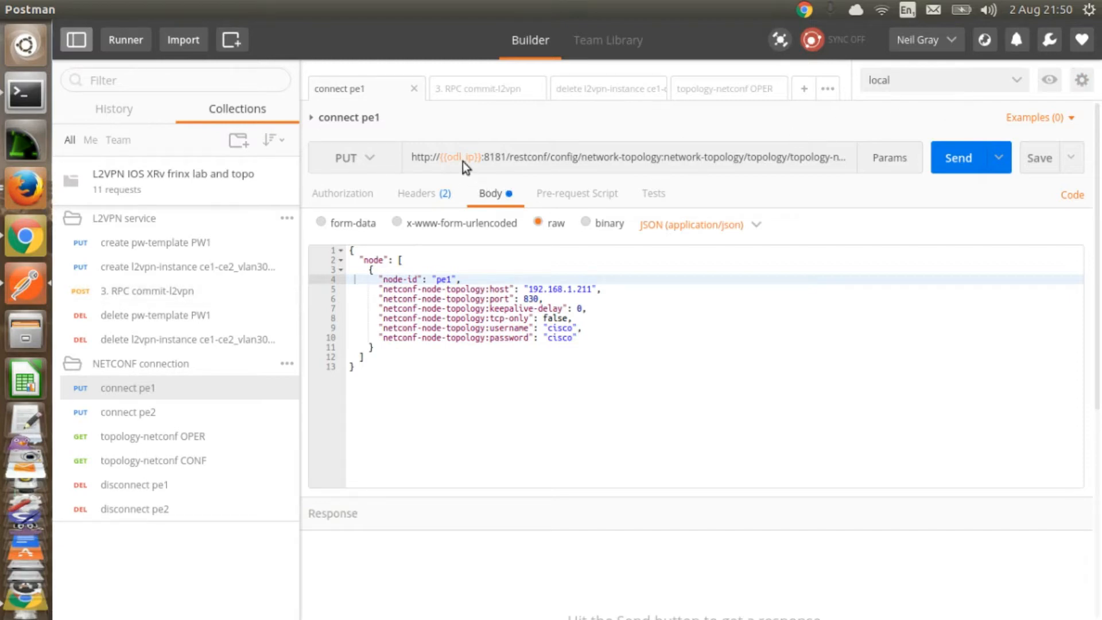
{"action": "mouse_move", "coordinate": [463, 161]}
{"action": "left_click_drag", "start_coordinate": [544, 288], "coordinate": [592, 289]}
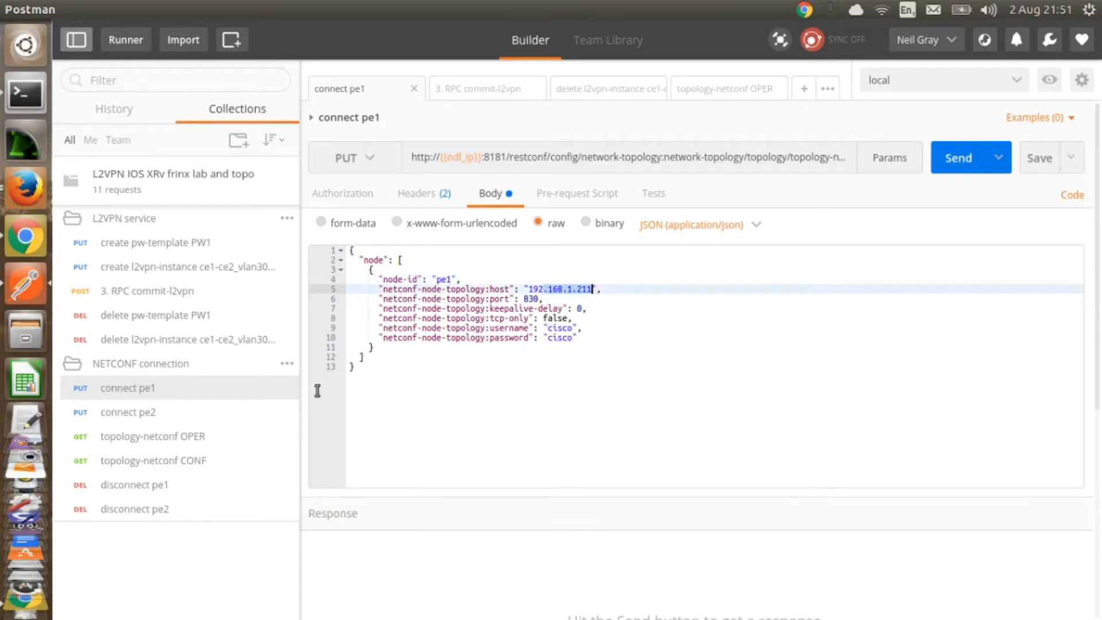
{"action": "left_click", "coordinate": [120, 419]}
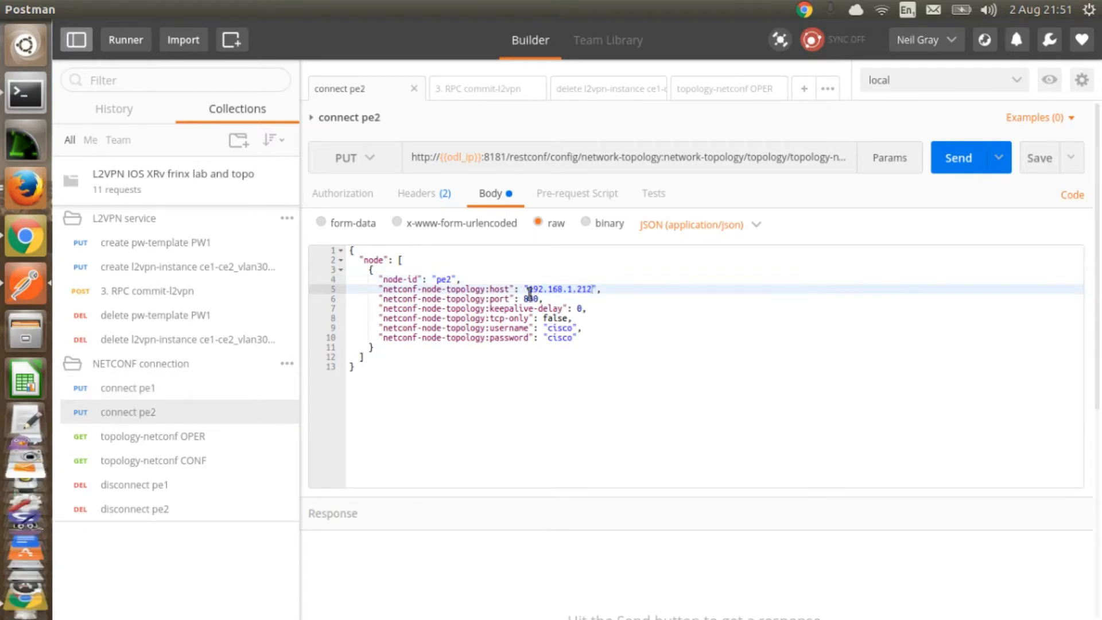
{"action": "left_click_drag", "start_coordinate": [529, 289], "coordinate": [598, 293]}
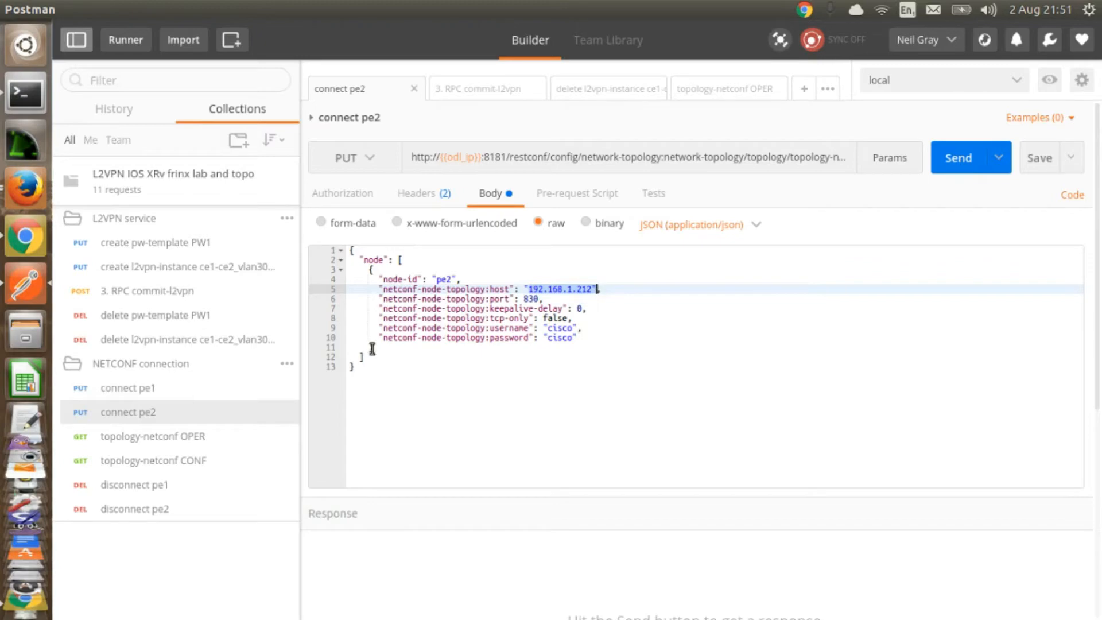
{"action": "left_click", "coordinate": [150, 439]}
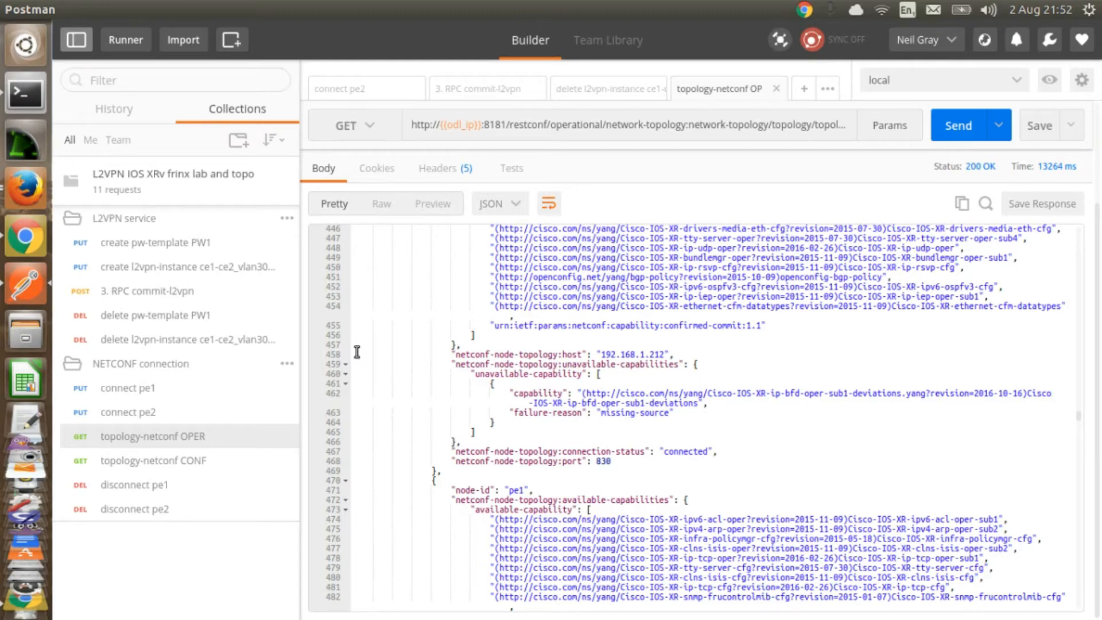
Step: Open a console on PE1 in the GNS3 topology, run sh run l2vpn, and close the terminal
{"action": "left_click", "coordinate": [25, 192]}
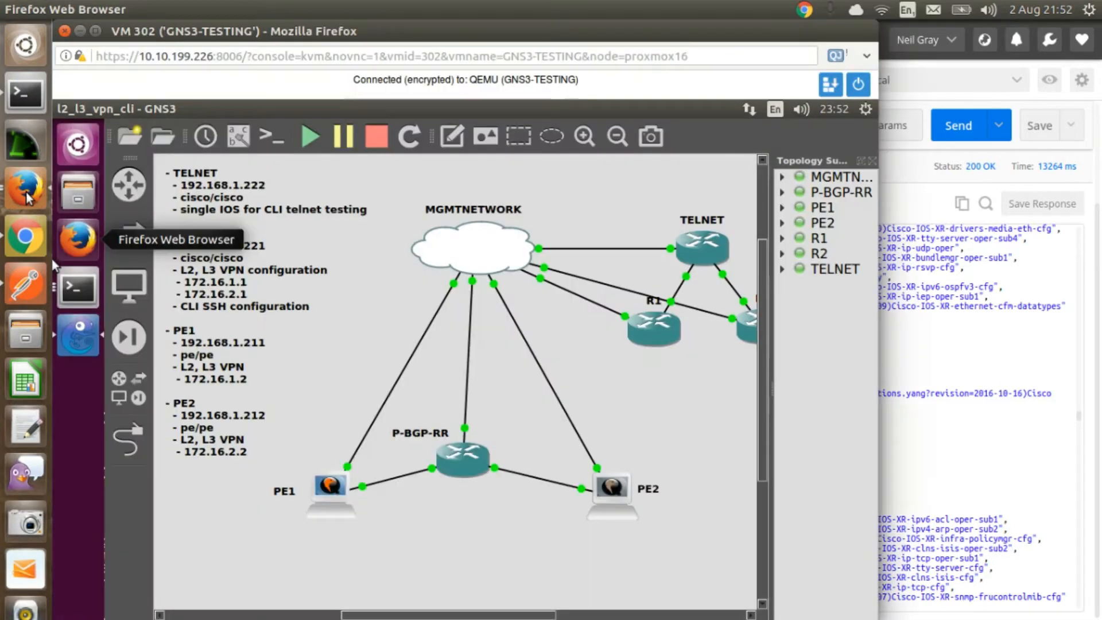
{"action": "right_click", "coordinate": [333, 492]}
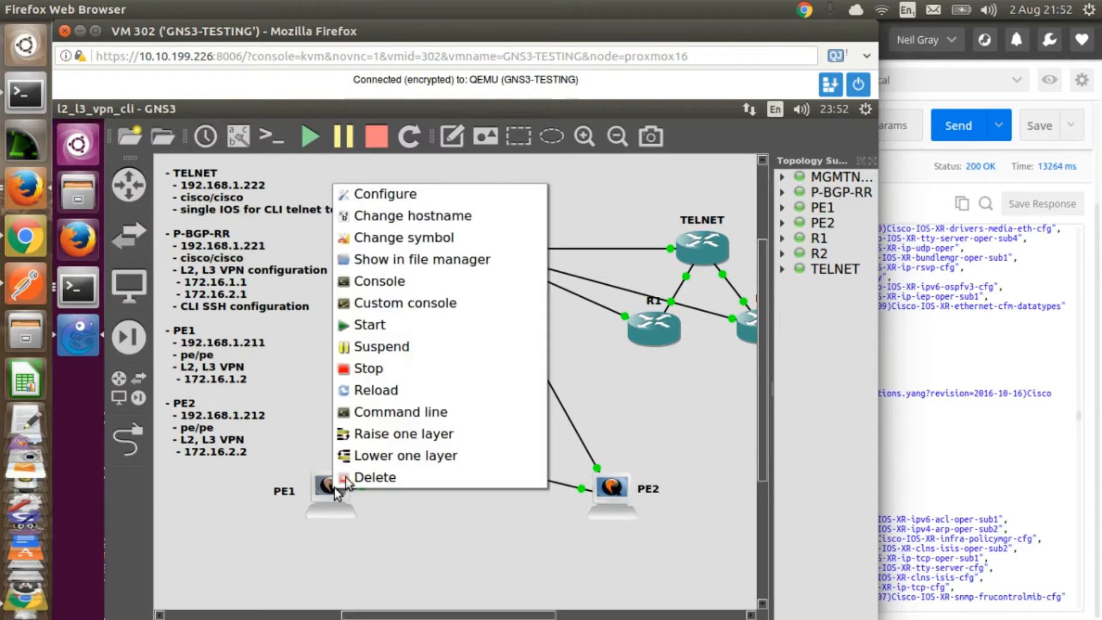
{"action": "left_click", "coordinate": [387, 282]}
{"action": "type", "text": "sh run"}
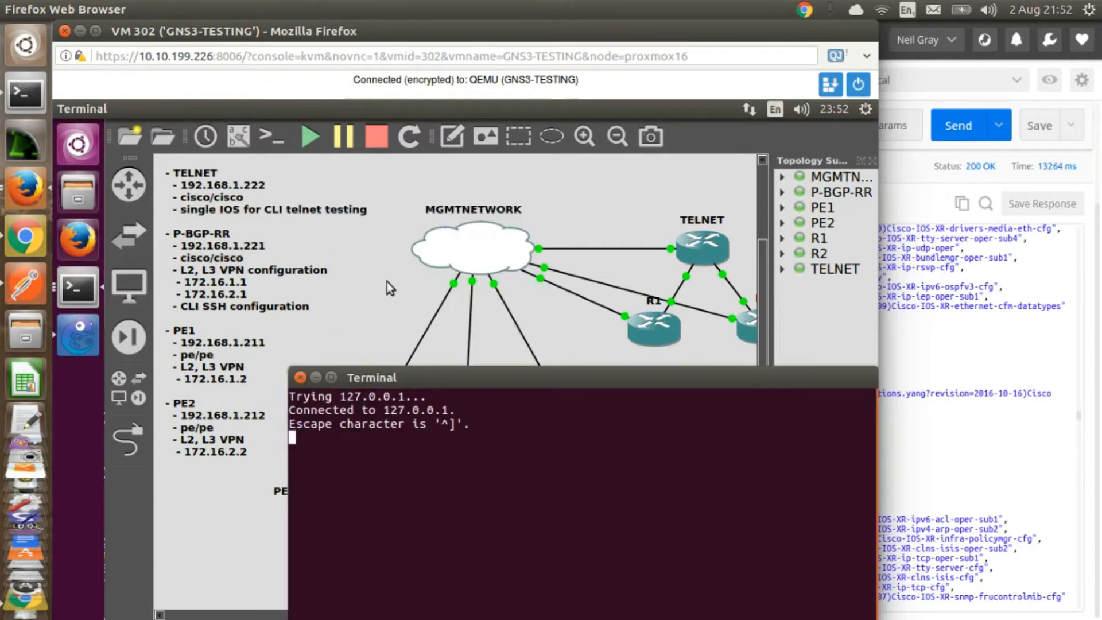
{"action": "type", "text": " l2vpn"}
{"action": "key", "text": "Return"}
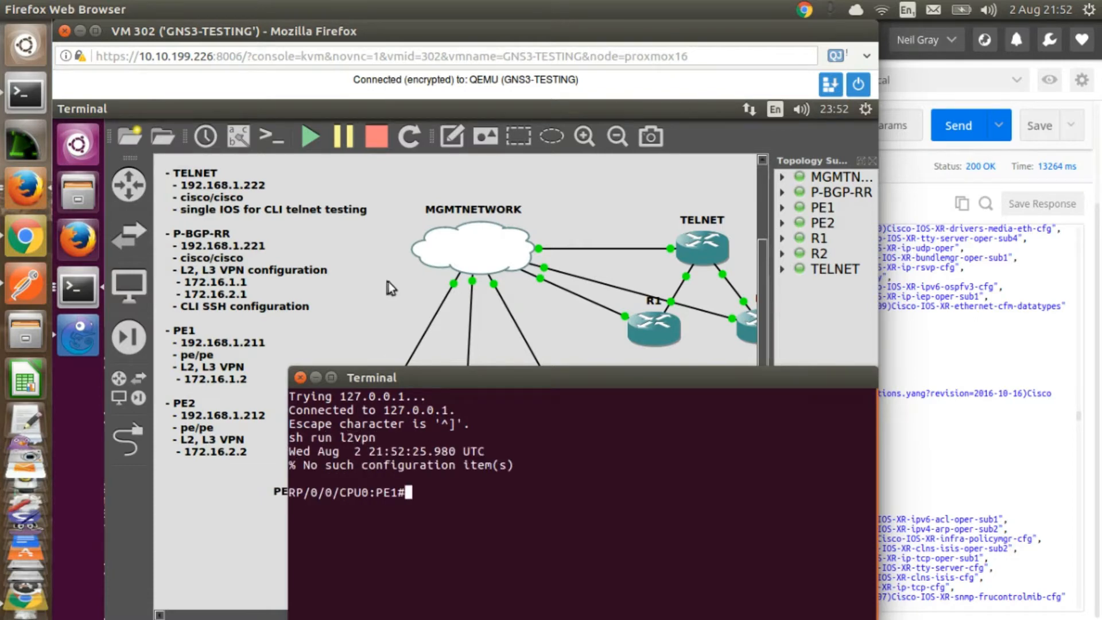
{"action": "left_click", "coordinate": [301, 378]}
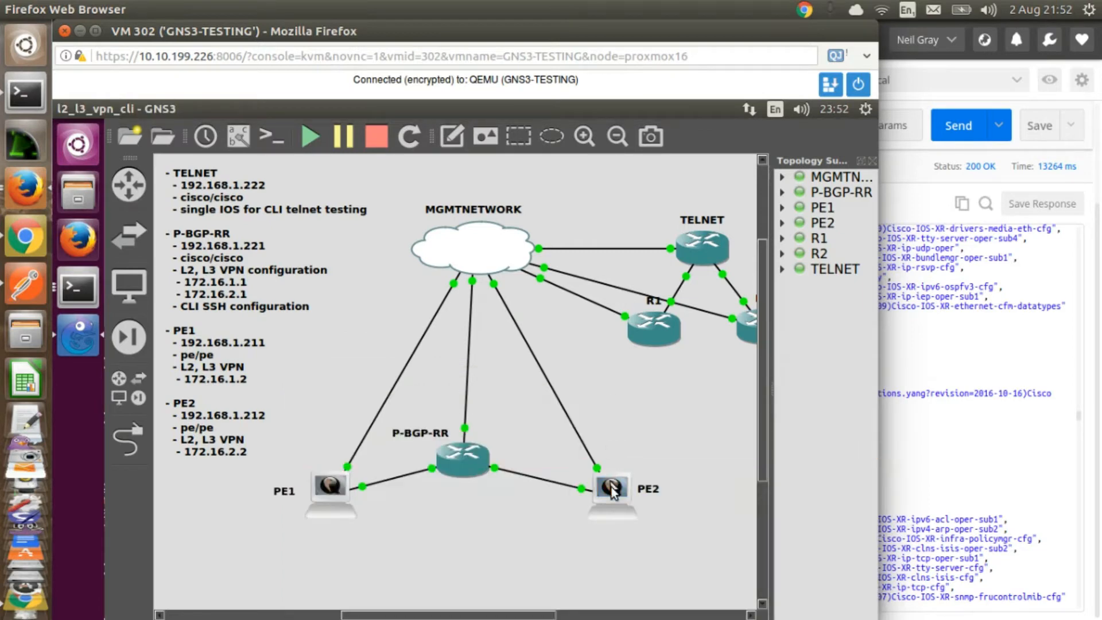
Step: Open a console on PE2, run sh run l2vpn, and close the terminal
{"action": "right_click", "coordinate": [612, 487]}
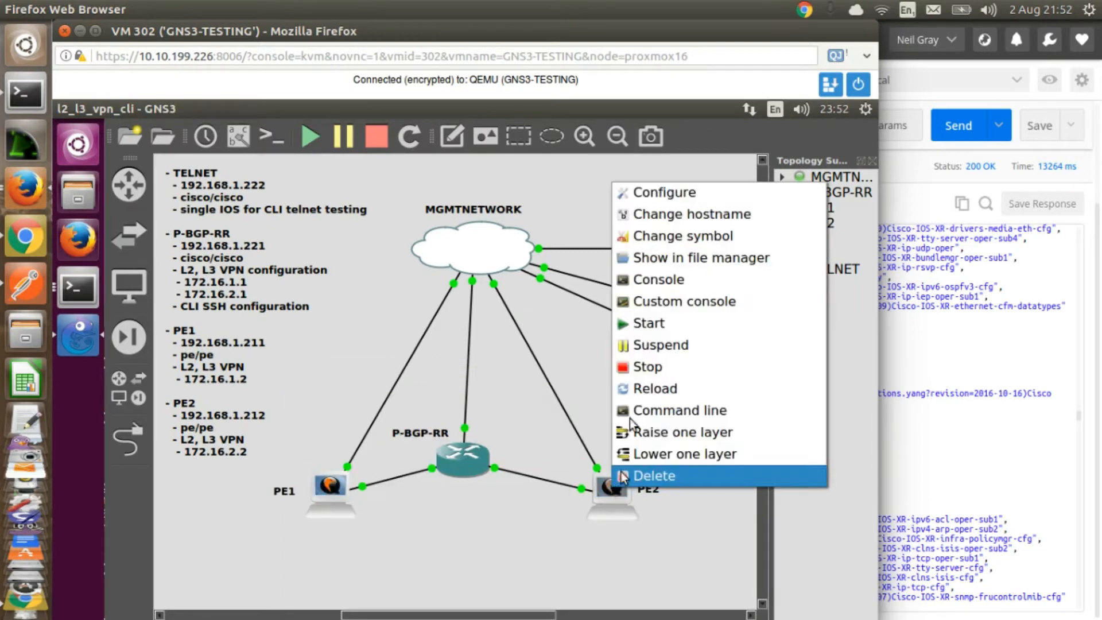
{"action": "left_click", "coordinate": [653, 281]}
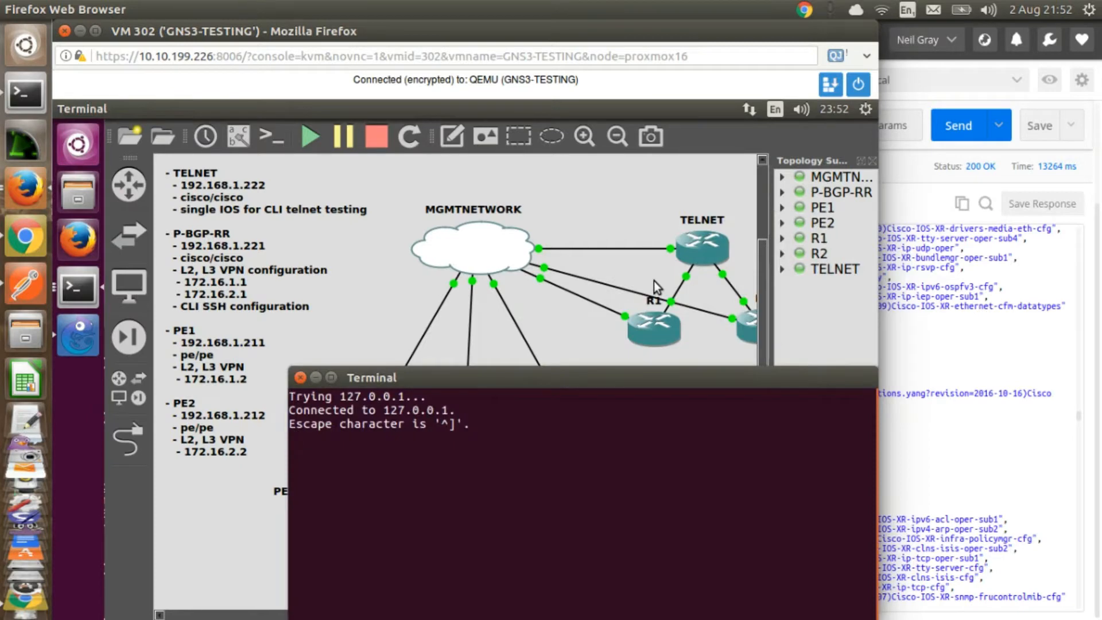
{"action": "type", "text": "sh run l2vpn"}
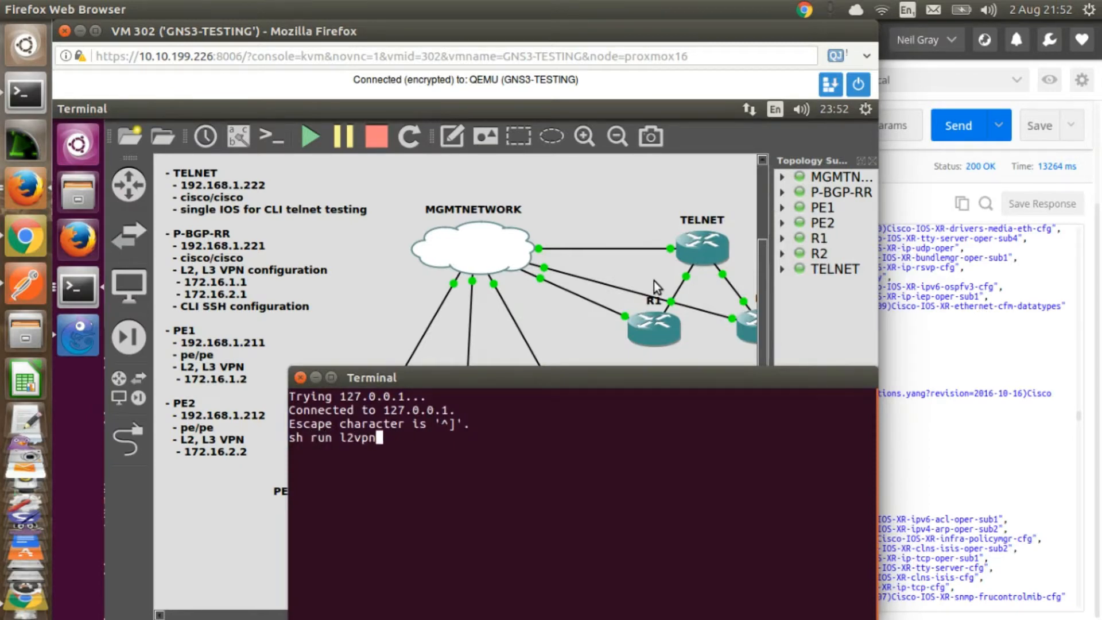
{"action": "key", "text": "Return"}
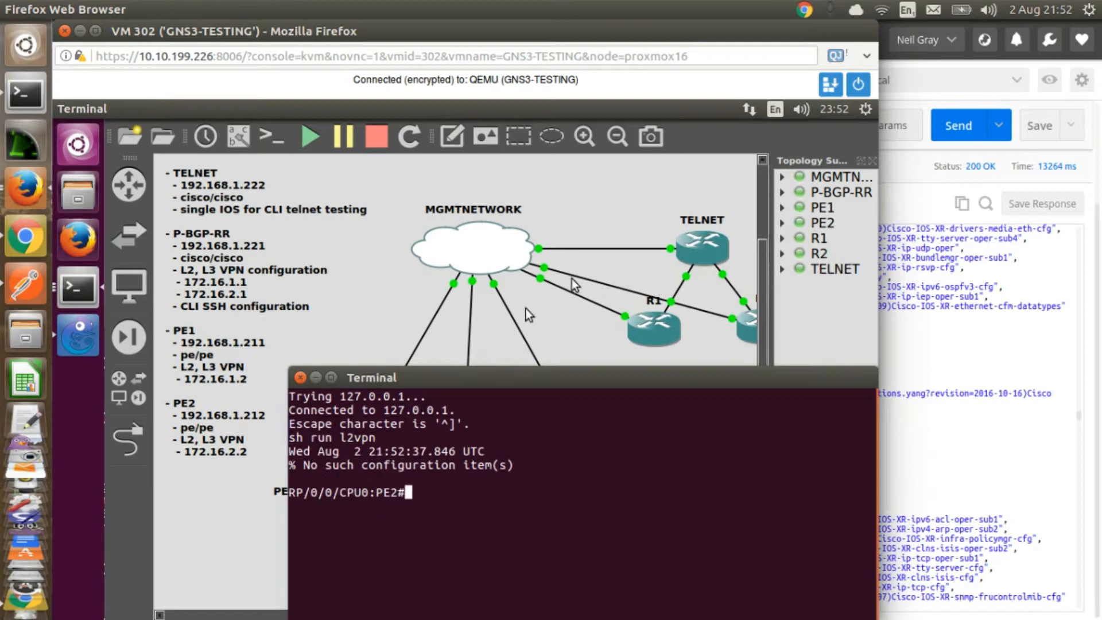
{"action": "left_click", "coordinate": [301, 376]}
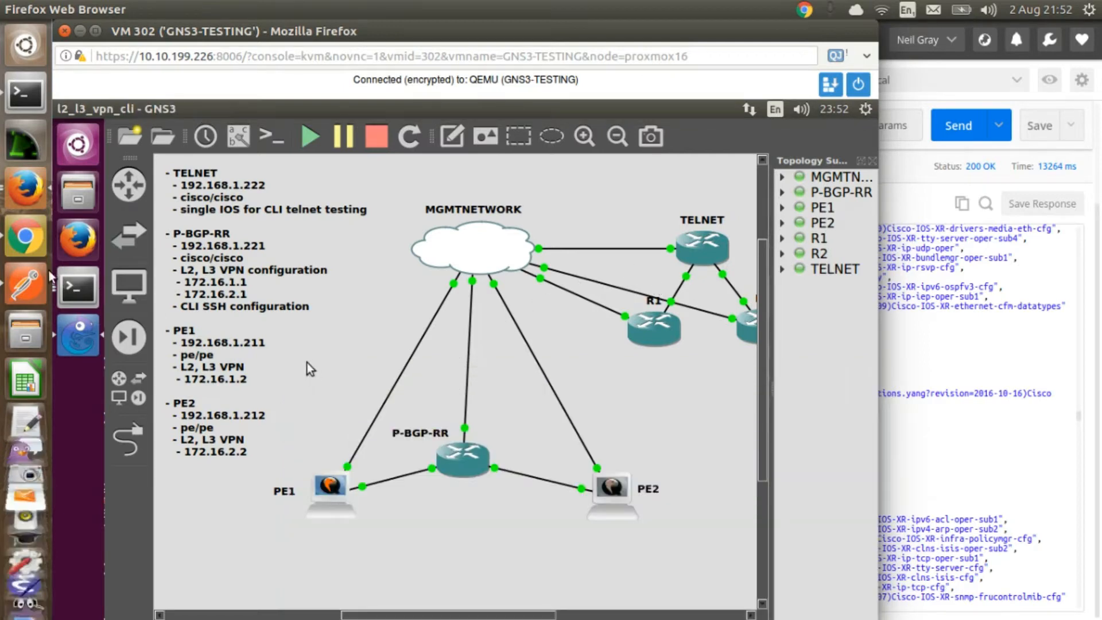
Step: Return to Postman, open the create pw-template PW1 request, review its body and send it
{"action": "left_click", "coordinate": [25, 284]}
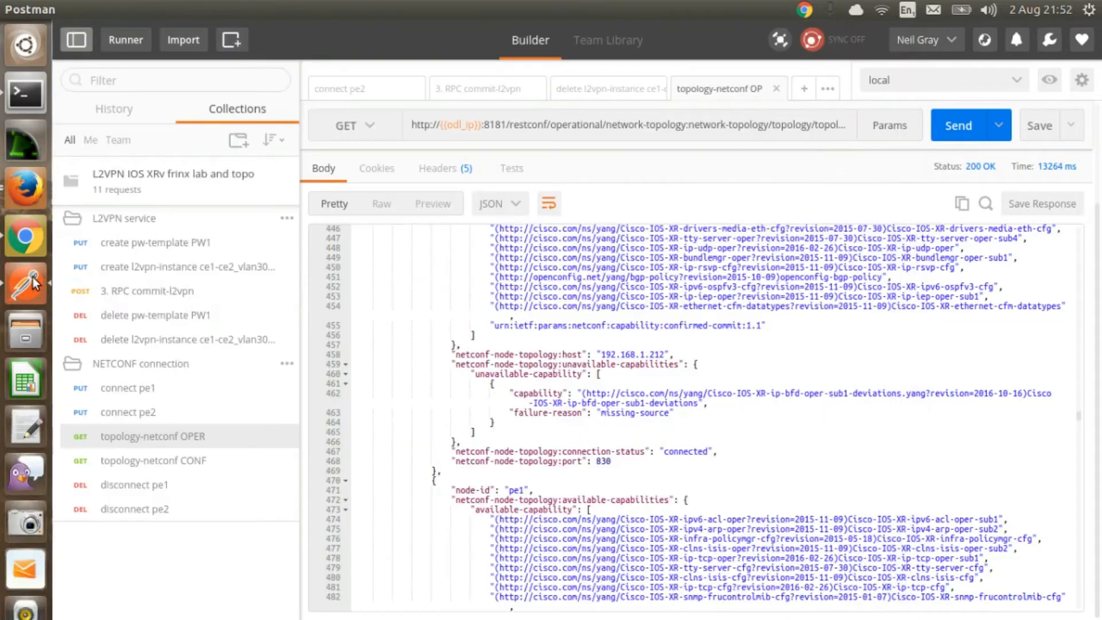
{"action": "left_click", "coordinate": [156, 245]}
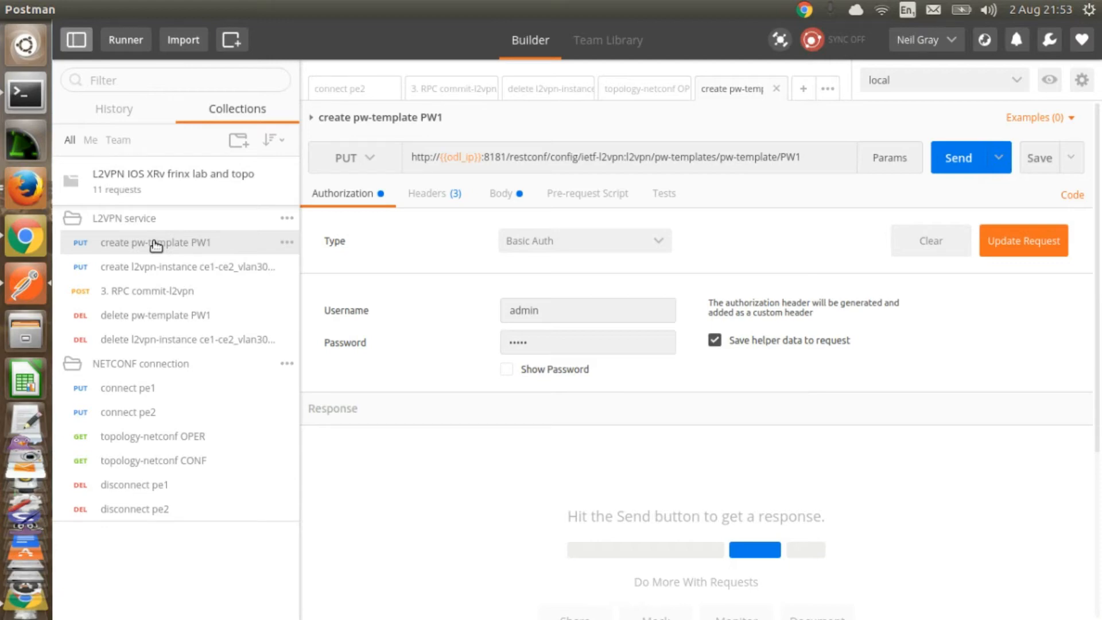
{"action": "left_click", "coordinate": [497, 195]}
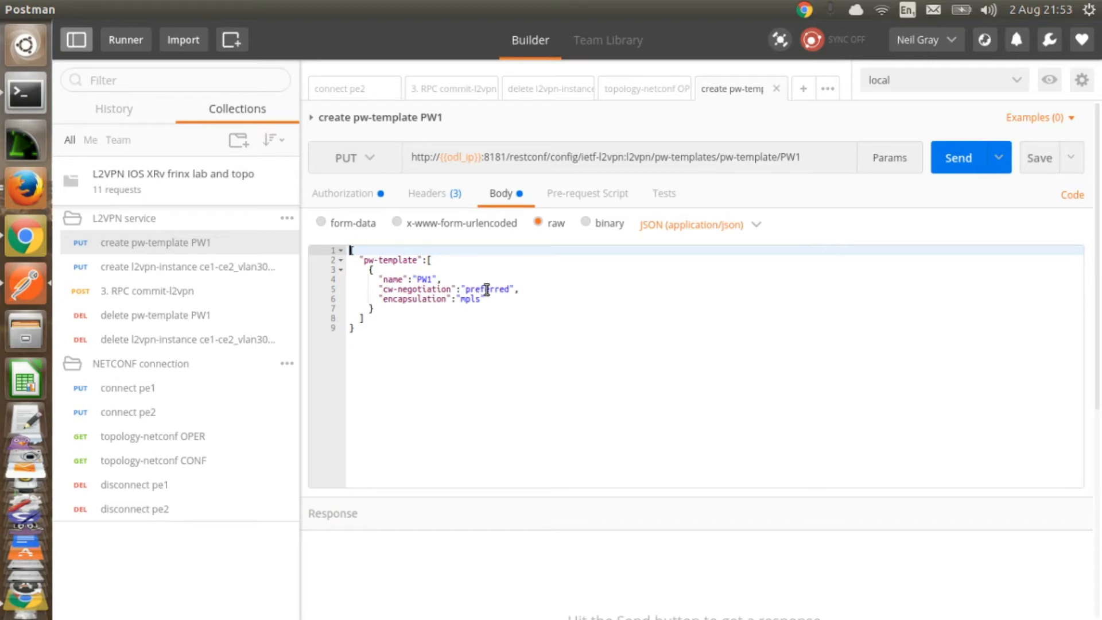
{"action": "left_click_drag", "start_coordinate": [464, 290], "coordinate": [523, 290]}
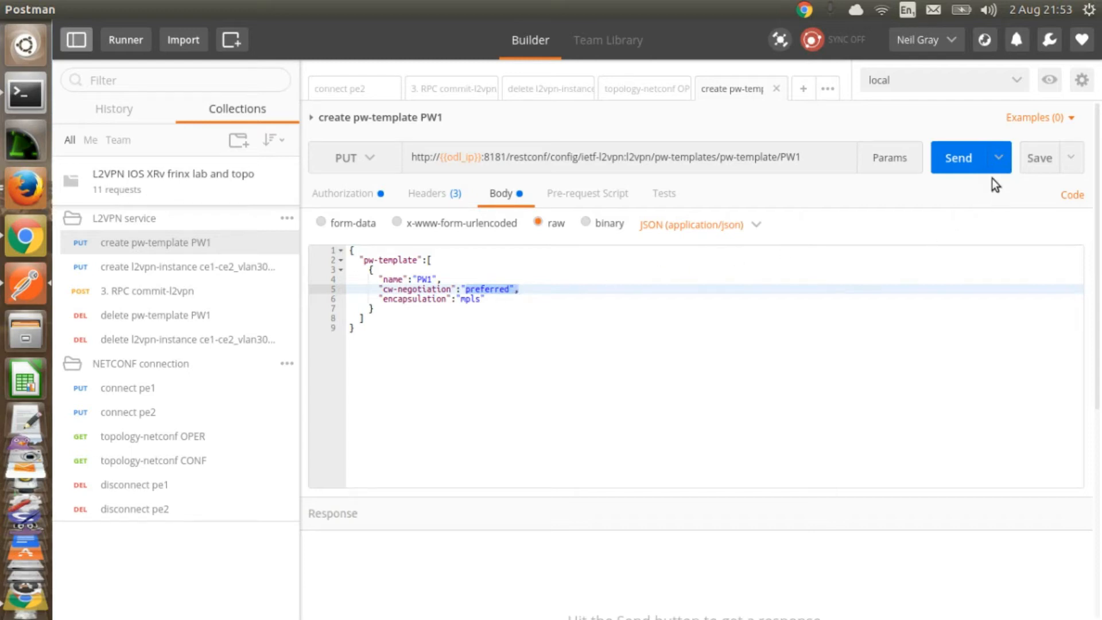
{"action": "left_click", "coordinate": [969, 167]}
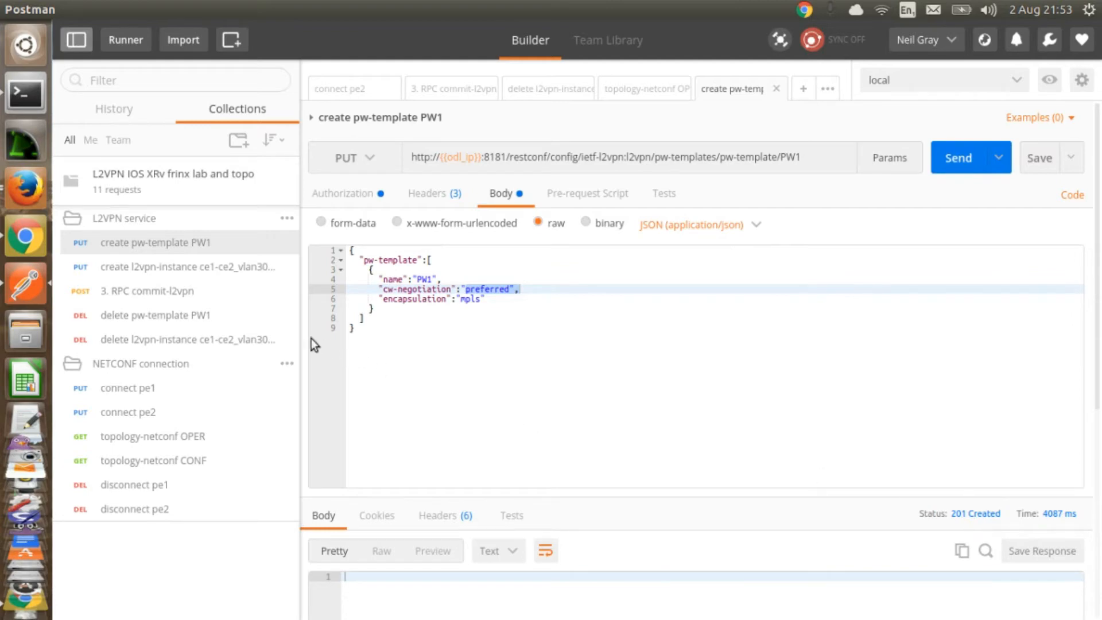
Step: Open the create l2vpn-instance ce1-ce2_vlan3001 request, review both pseudowire entries in the body, and send it
{"action": "left_click", "coordinate": [202, 268]}
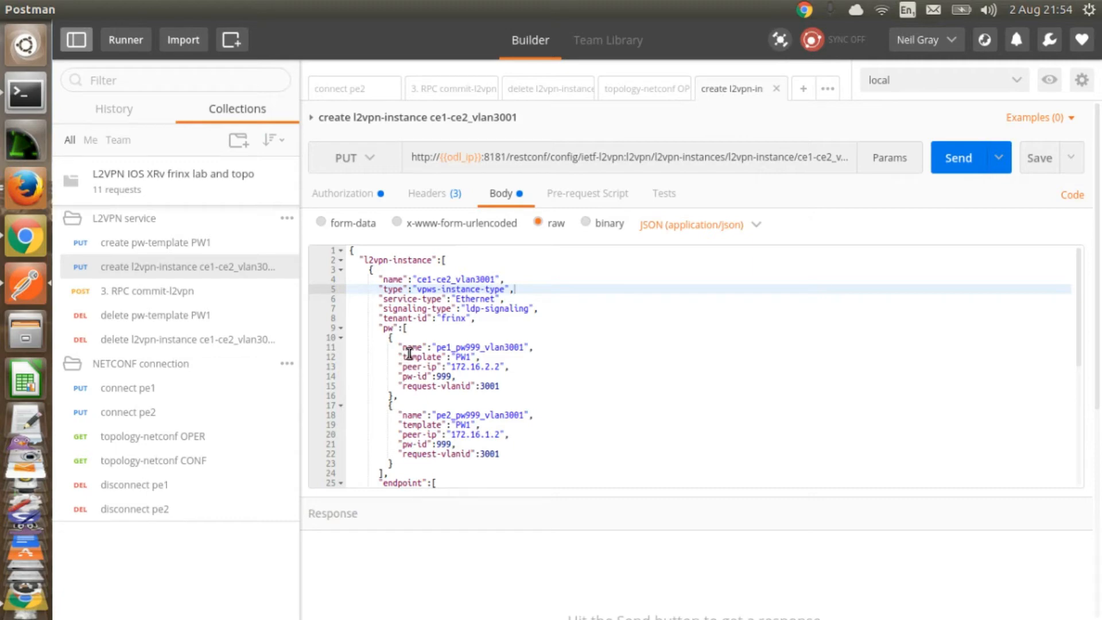
{"action": "left_click", "coordinate": [442, 347]}
{"action": "left_click_drag", "start_coordinate": [443, 347], "coordinate": [457, 347]}
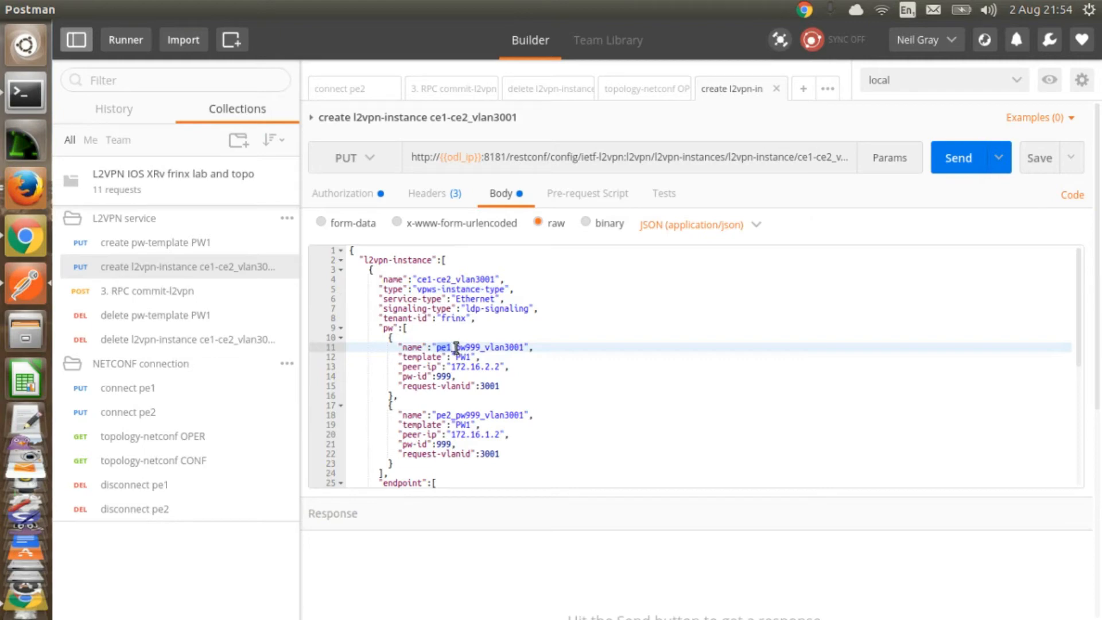
{"action": "left_click_drag", "start_coordinate": [452, 357], "coordinate": [472, 358]}
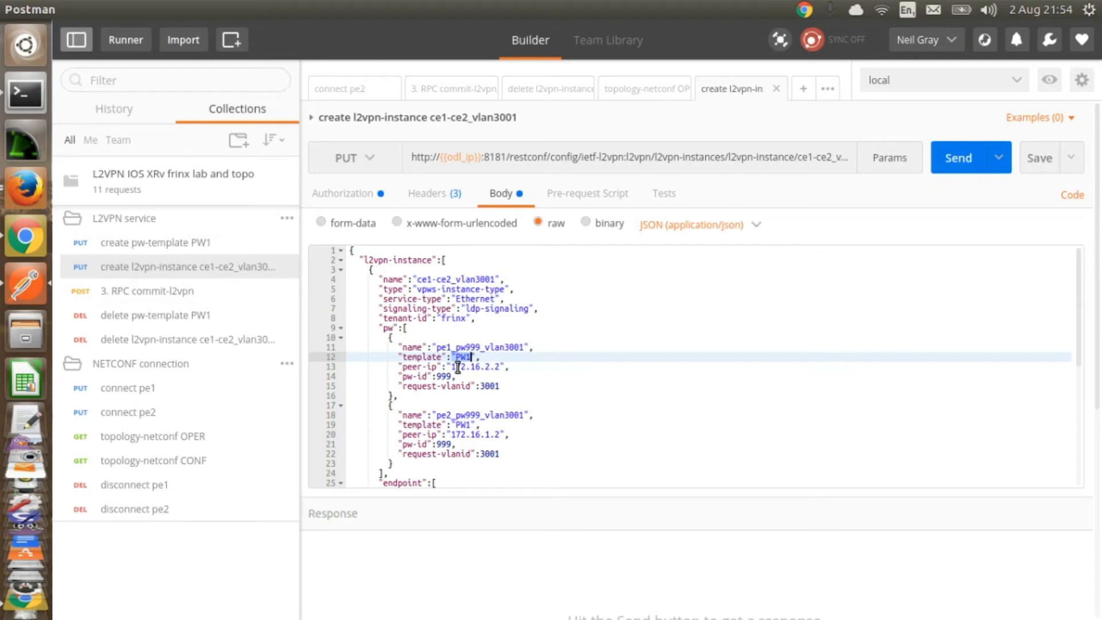
{"action": "left_click_drag", "start_coordinate": [451, 367], "coordinate": [508, 373]}
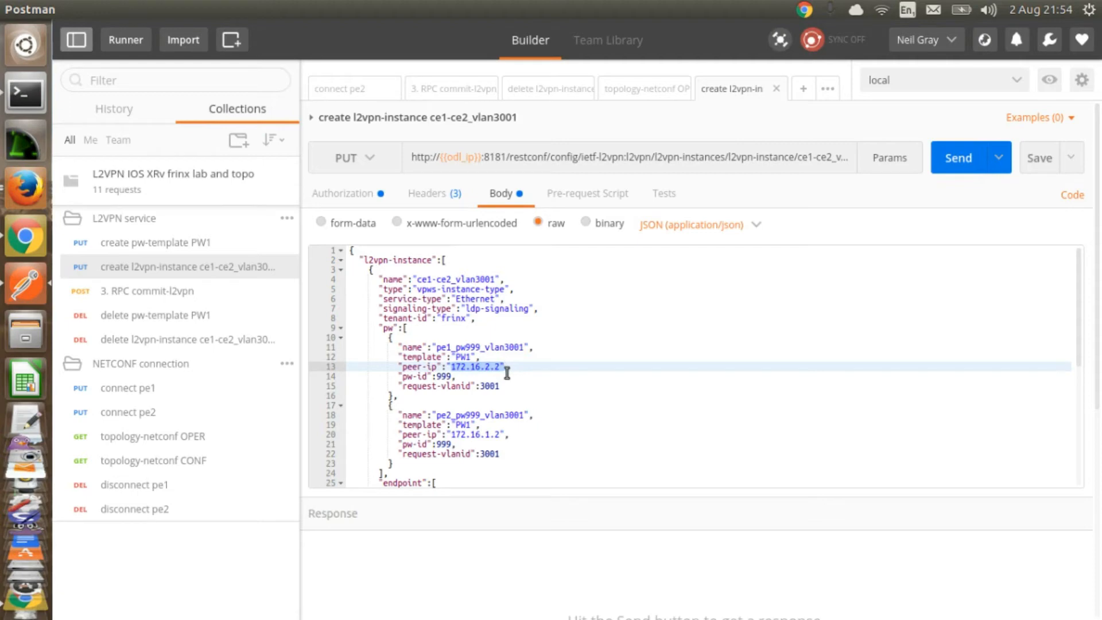
{"action": "left_click", "coordinate": [454, 436]}
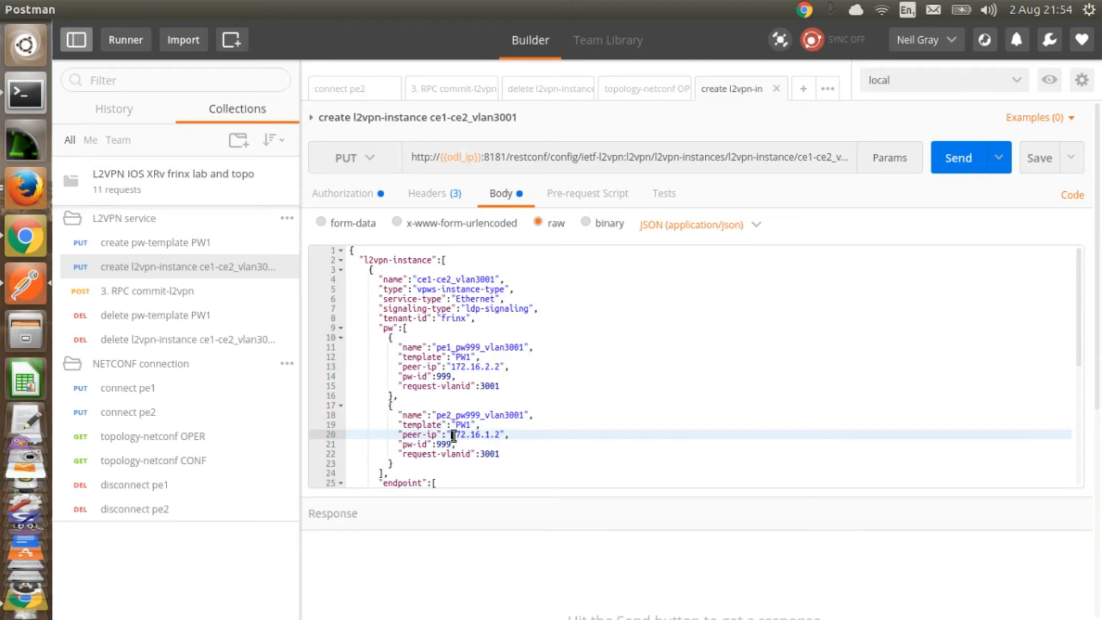
{"action": "left_click_drag", "start_coordinate": [453, 435], "coordinate": [504, 435]}
{"action": "left_click_drag", "start_coordinate": [400, 444], "coordinate": [459, 445]}
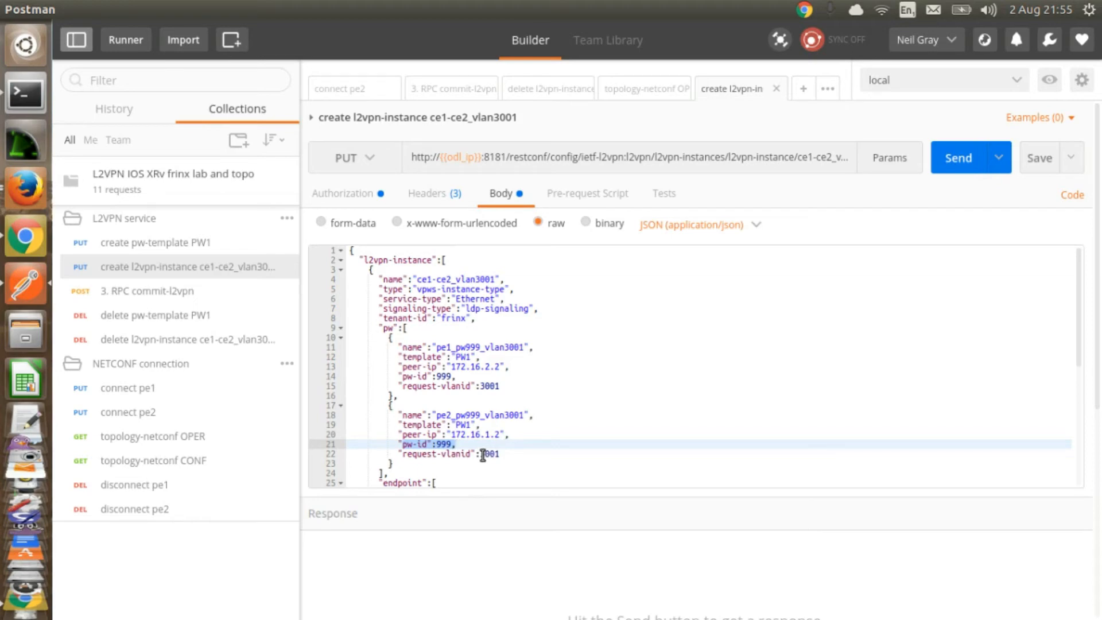
{"action": "left_click", "coordinate": [959, 164]}
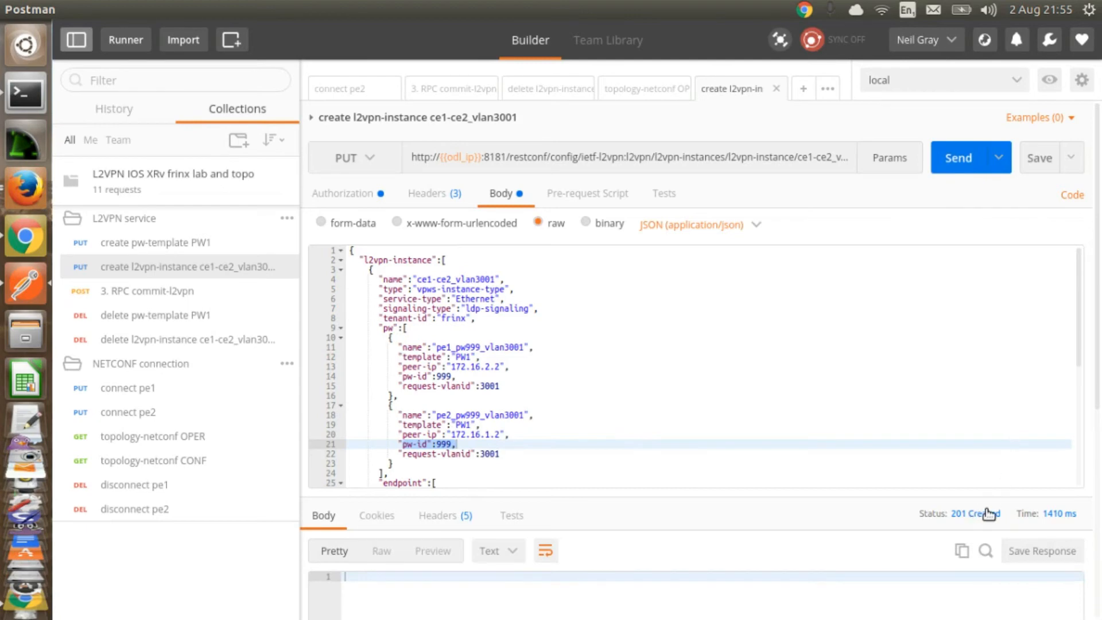
Step: Open the 3. RPC commit-l2vpn request and send it
{"action": "left_click", "coordinate": [162, 294]}
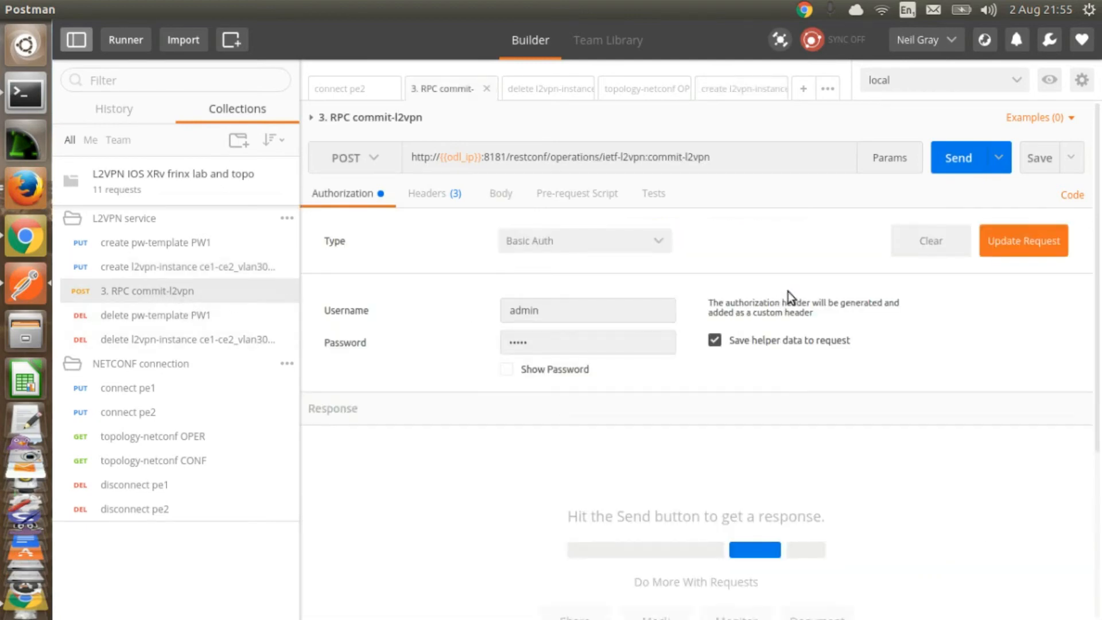
{"action": "left_click", "coordinate": [956, 159]}
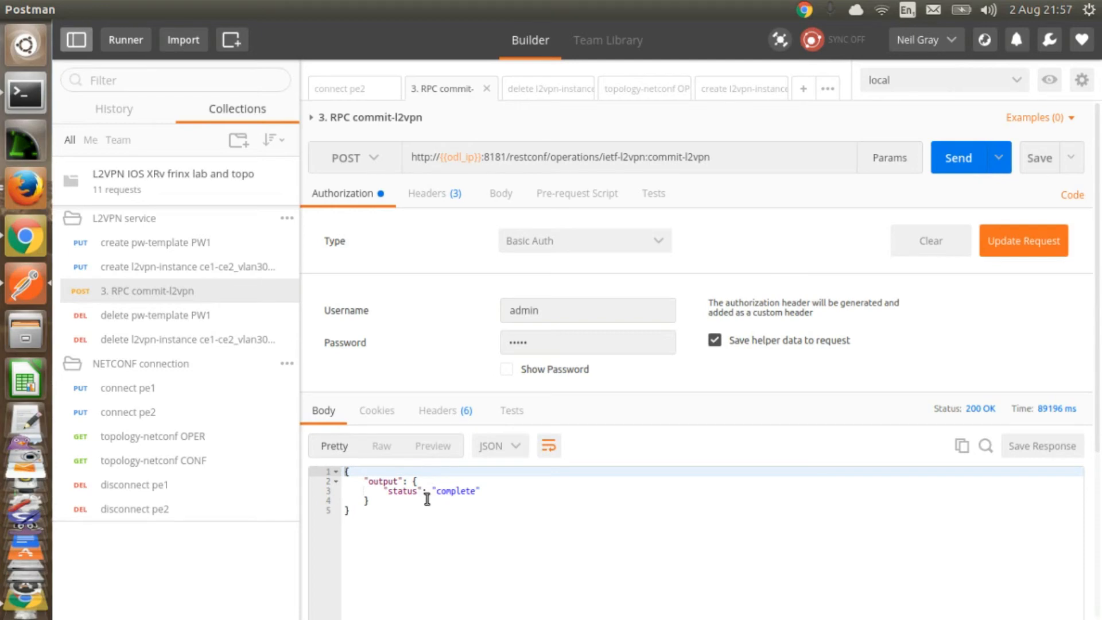
Step: Open a console on PE1 again, run sh run l2vpn to check the new configuration, then close the terminal
{"action": "left_click", "coordinate": [29, 180]}
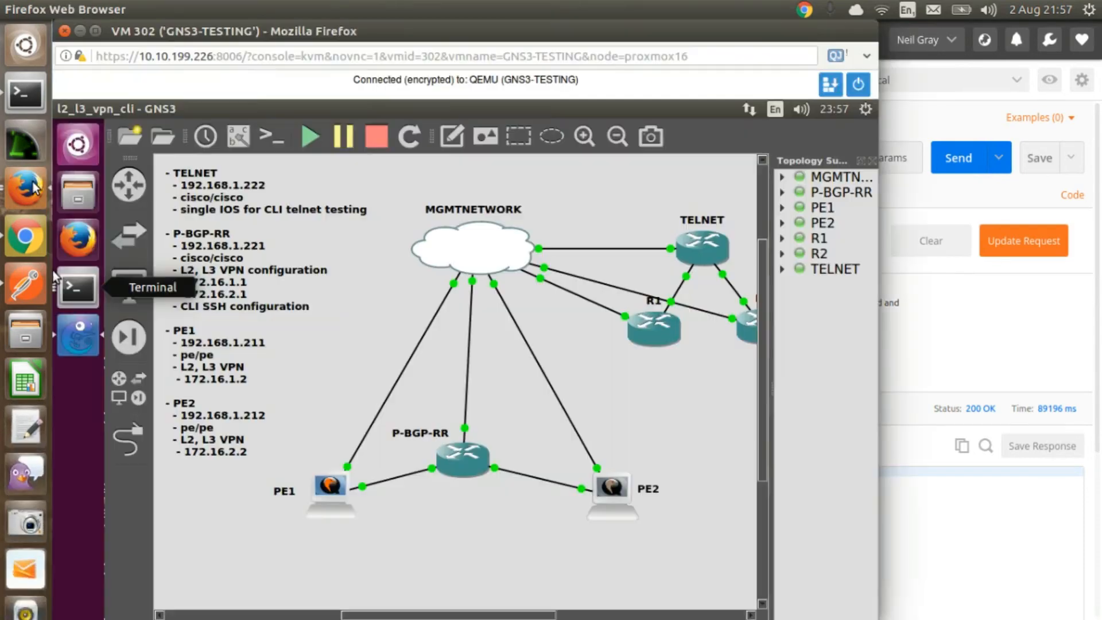
{"action": "right_click", "coordinate": [337, 488]}
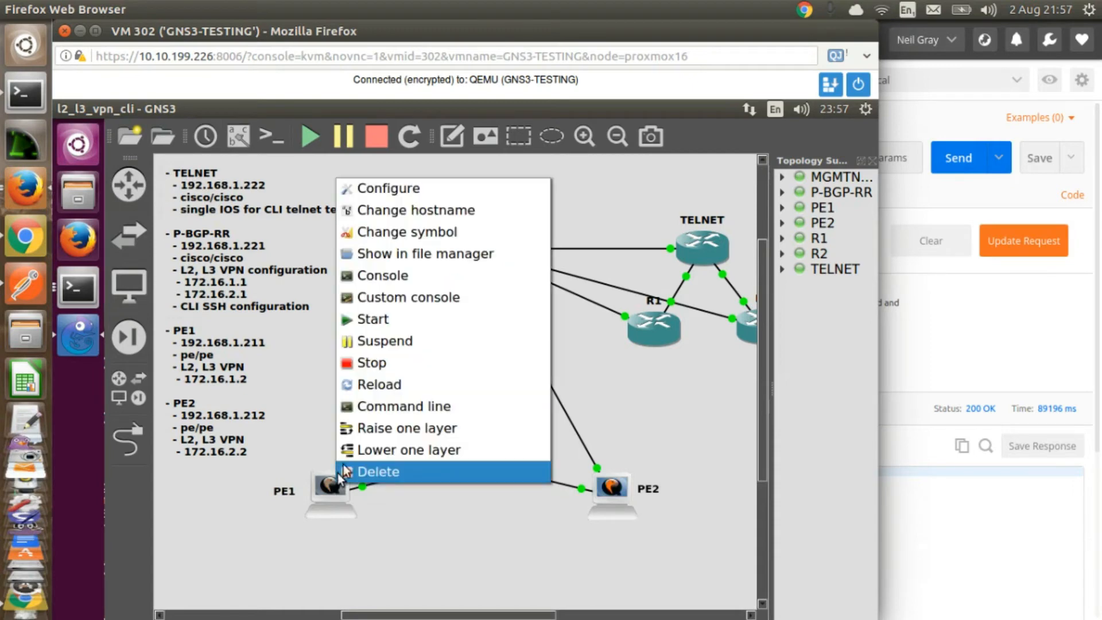
{"action": "left_click", "coordinate": [381, 276]}
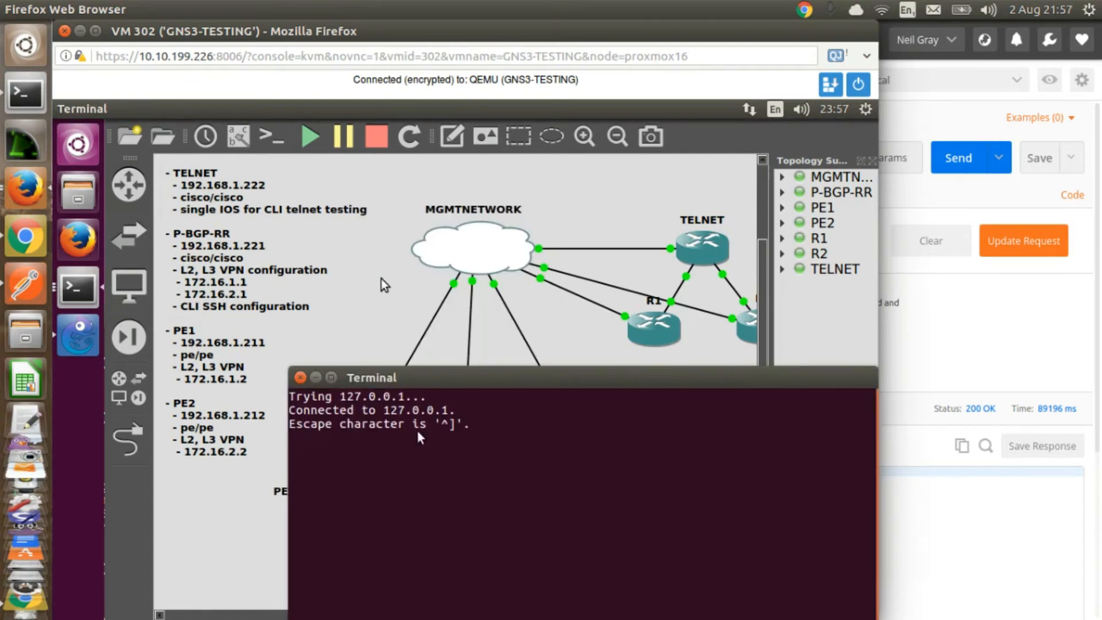
{"action": "type", "text": "sh run l2vpn"}
{"action": "key", "text": "Return"}
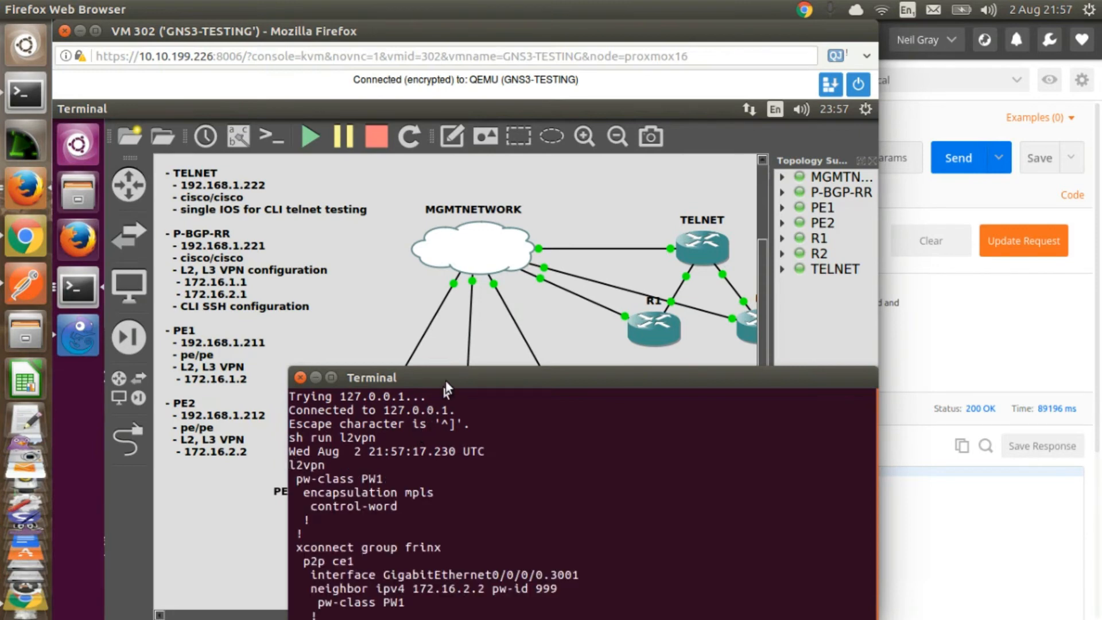
{"action": "left_click_drag", "start_coordinate": [445, 380], "coordinate": [413, 178]}
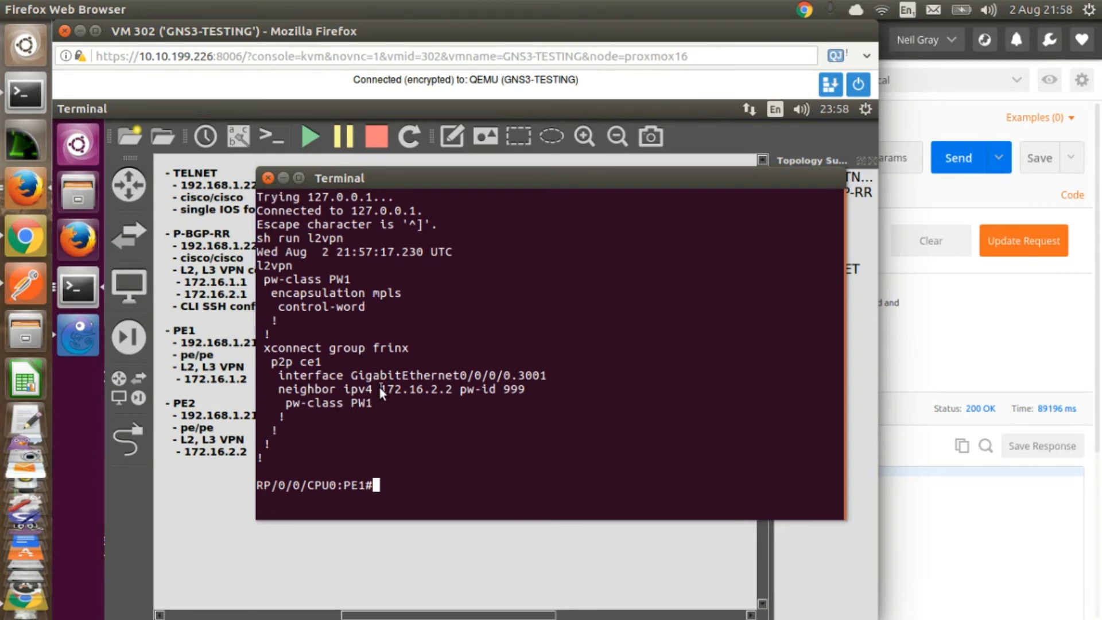
{"action": "left_click", "coordinate": [268, 178]}
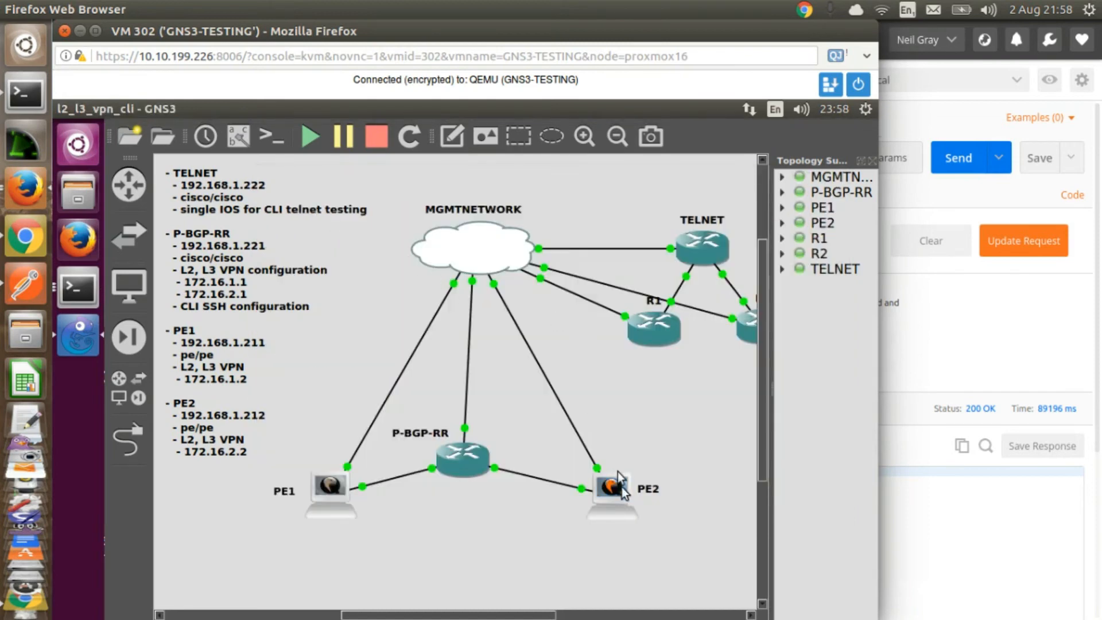
Step: Open a console on PE2, run sh run l2vpn to check its configuration, then close the terminal
{"action": "right_click", "coordinate": [617, 486]}
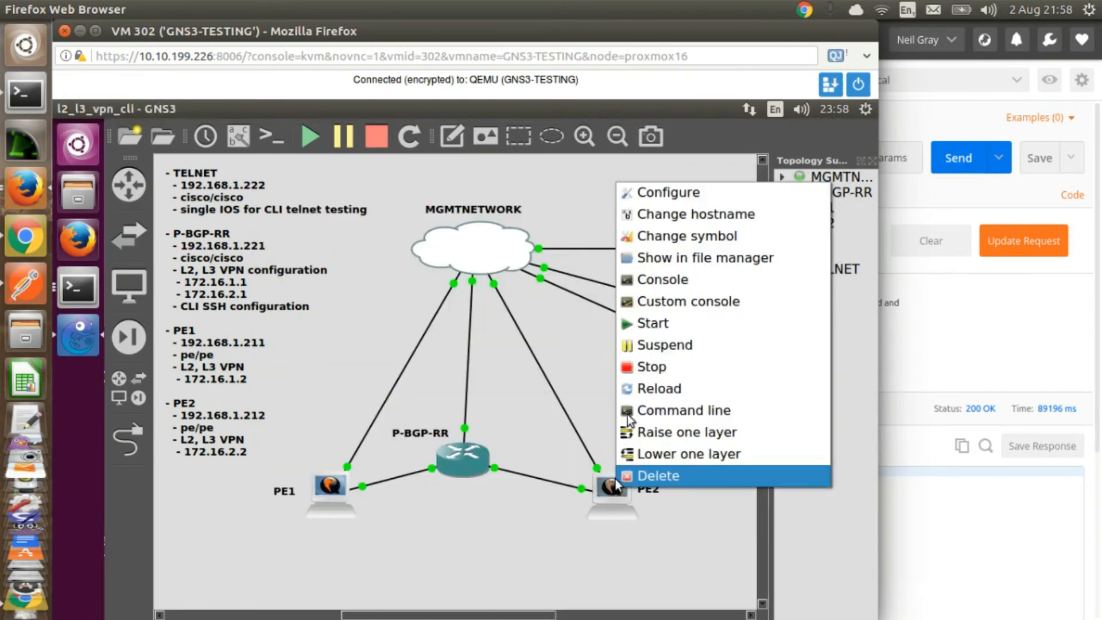
{"action": "left_click", "coordinate": [650, 279]}
{"action": "type", "text": "sh run "}
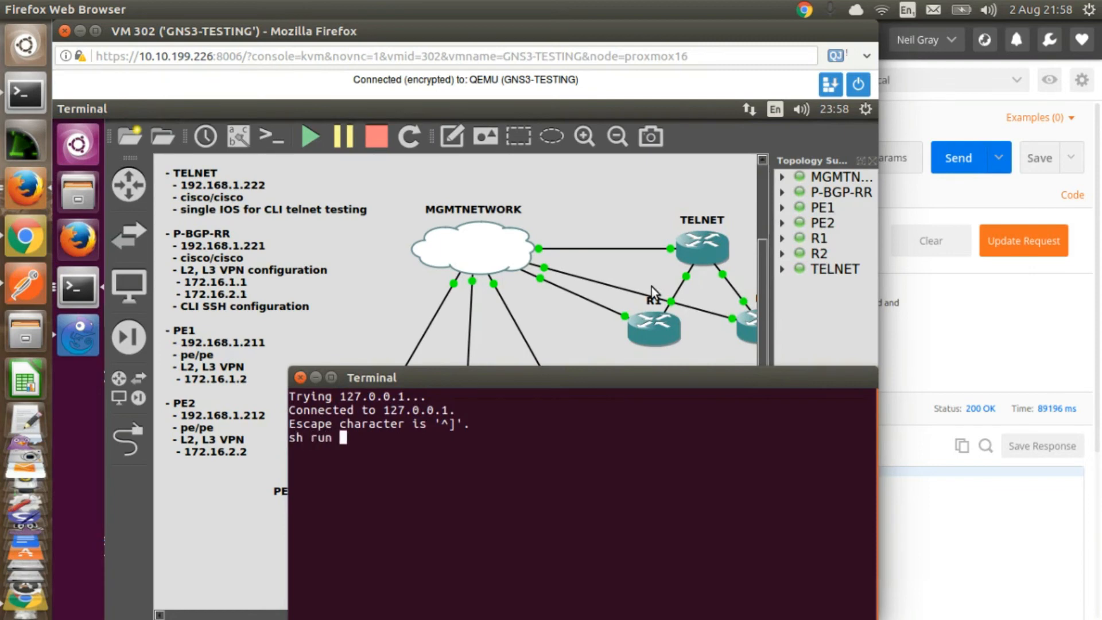
{"action": "type", "text": "l2vpn"}
{"action": "key", "text": "Return"}
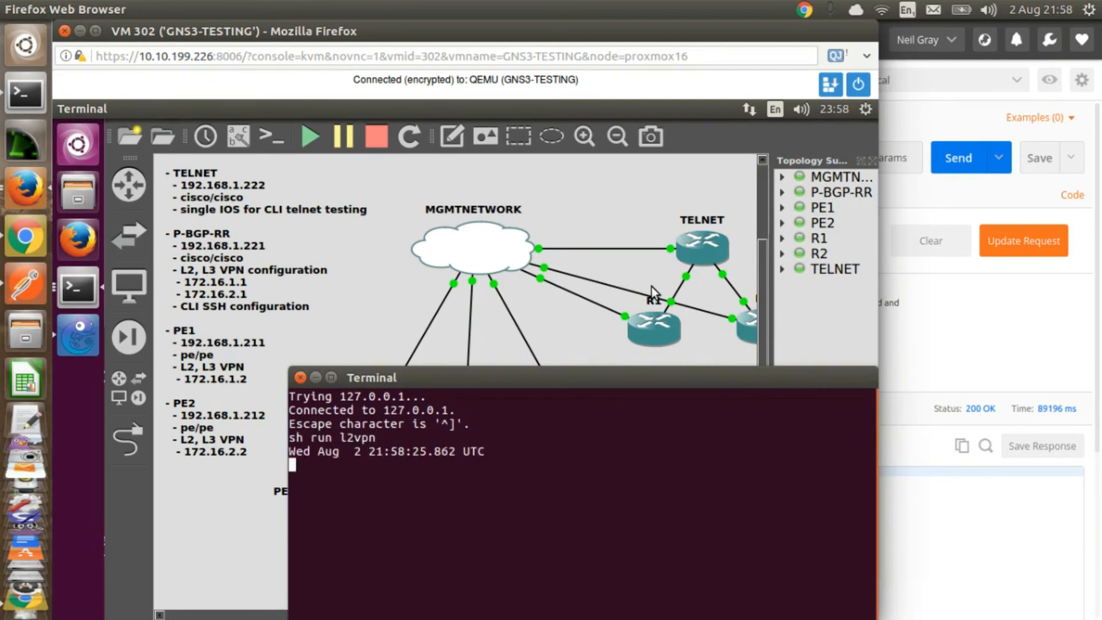
{"action": "left_click_drag", "start_coordinate": [610, 370], "coordinate": [611, 243]}
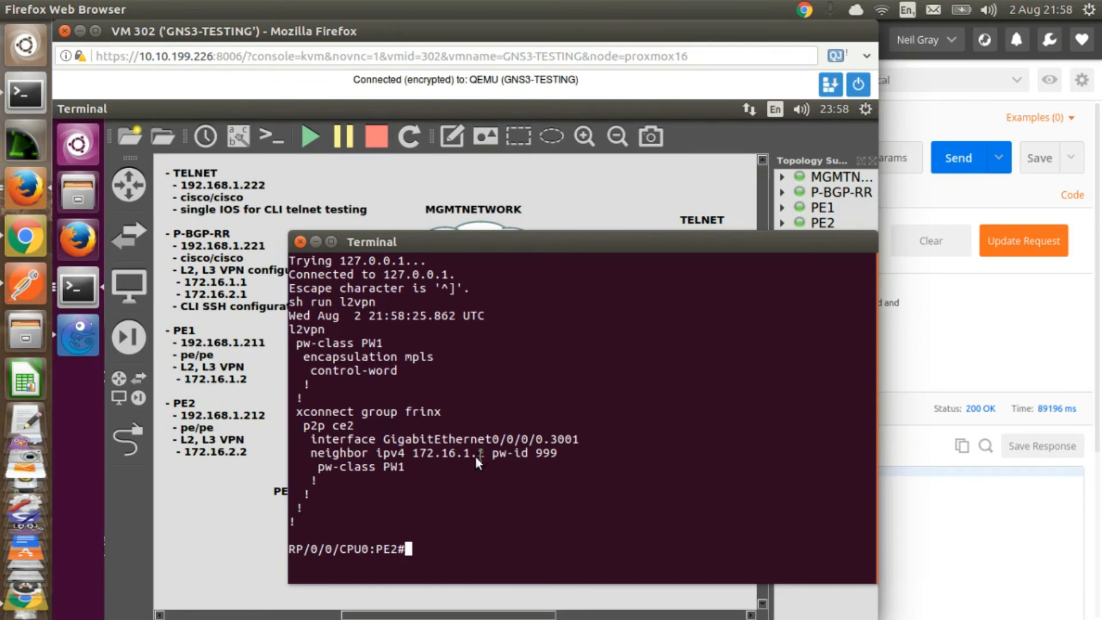
{"action": "left_click", "coordinate": [301, 241]}
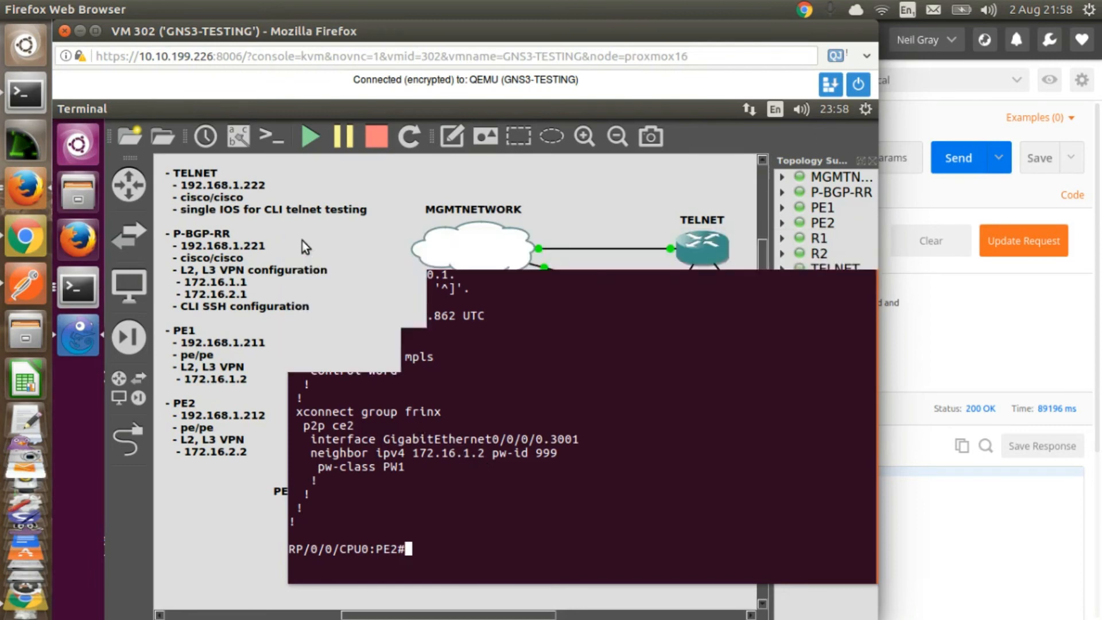
Step: Return to Postman and send the delete pw-template PW1 and delete l2vpn-instance ce1-ce2_vlan3001 requests
{"action": "left_click", "coordinate": [940, 340]}
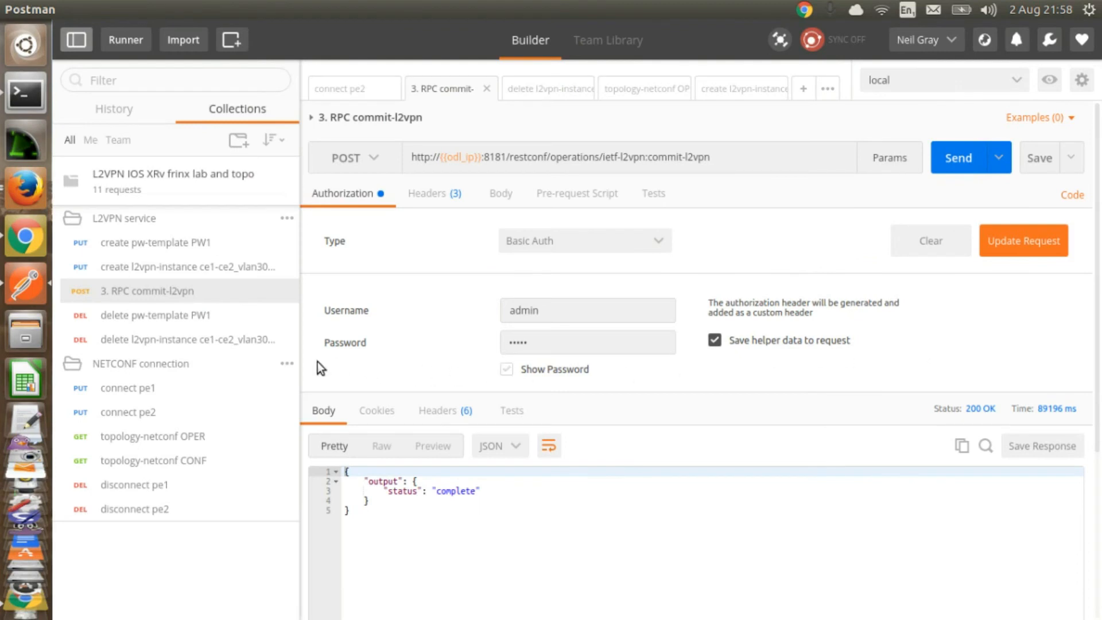
{"action": "left_click", "coordinate": [187, 319]}
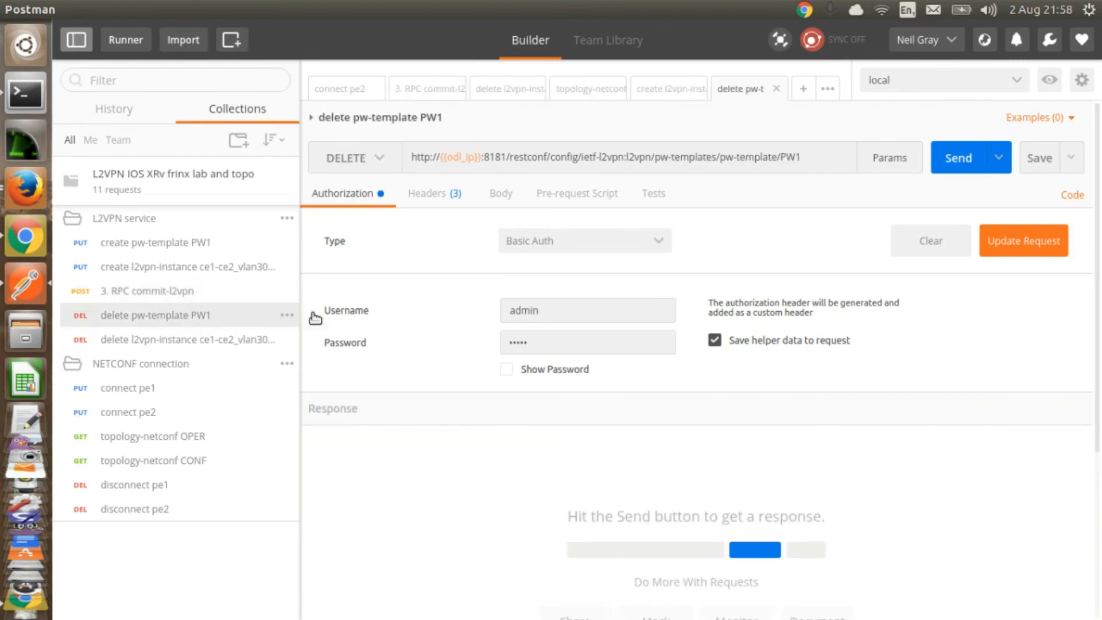
{"action": "left_click", "coordinate": [955, 158]}
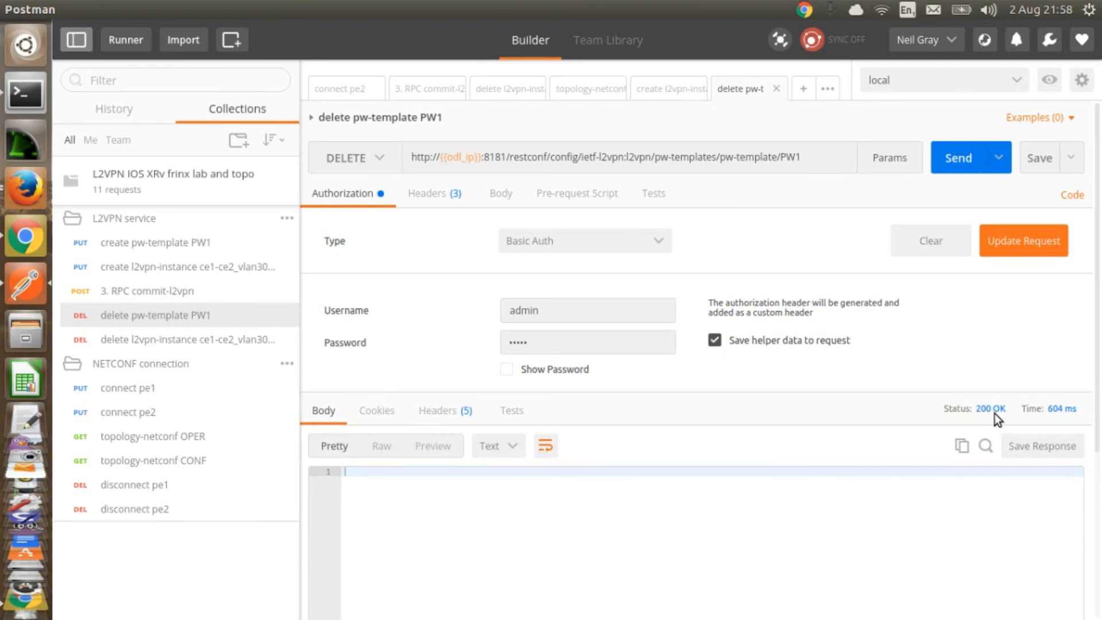
{"action": "left_click", "coordinate": [206, 340]}
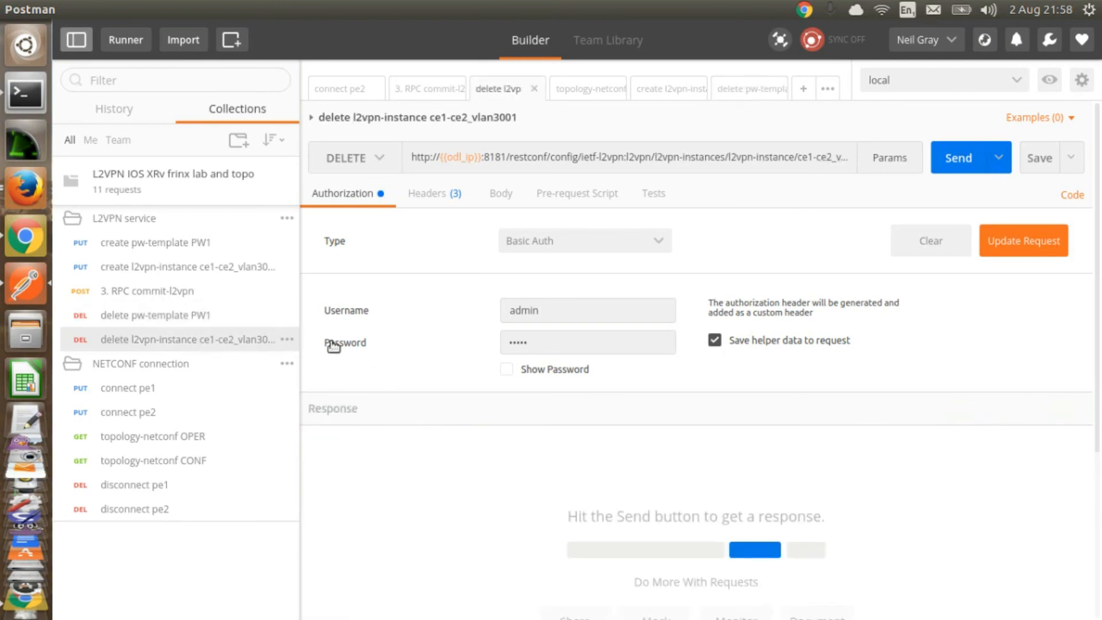
{"action": "left_click", "coordinate": [958, 163]}
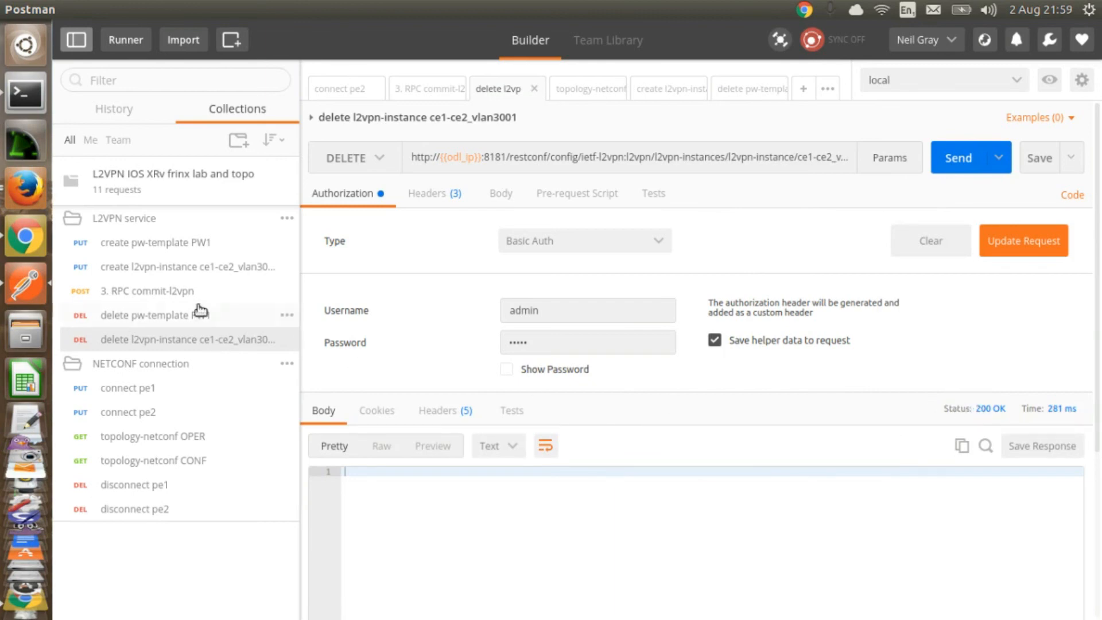
Step: Open the 3. RPC commit-l2vpn request and send it to commit the deletions
{"action": "left_click", "coordinate": [148, 293]}
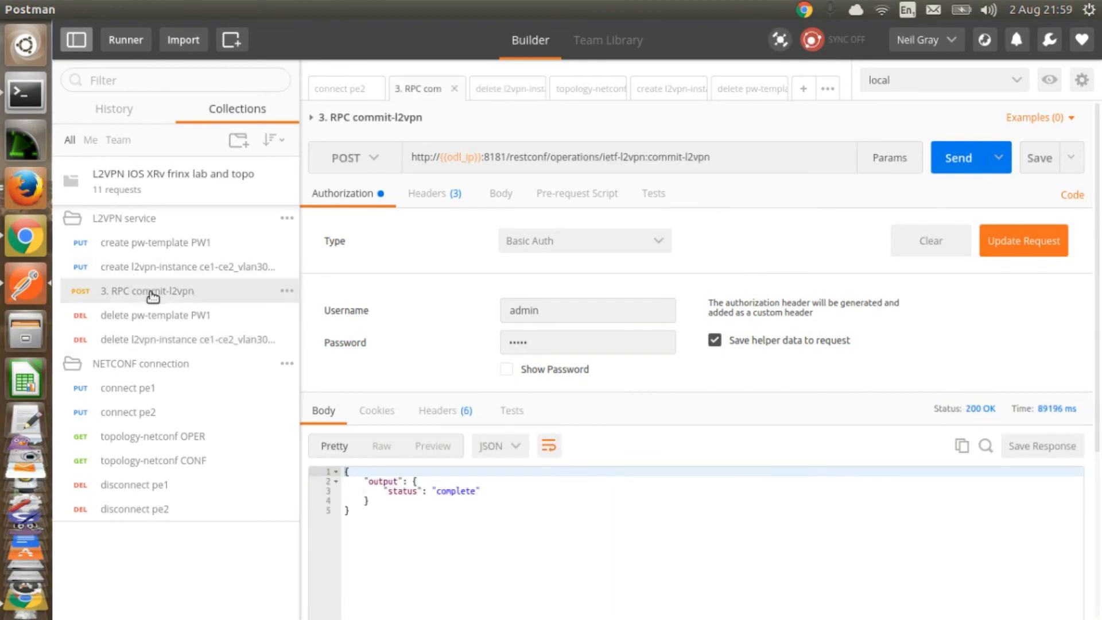
{"action": "left_click", "coordinate": [961, 161]}
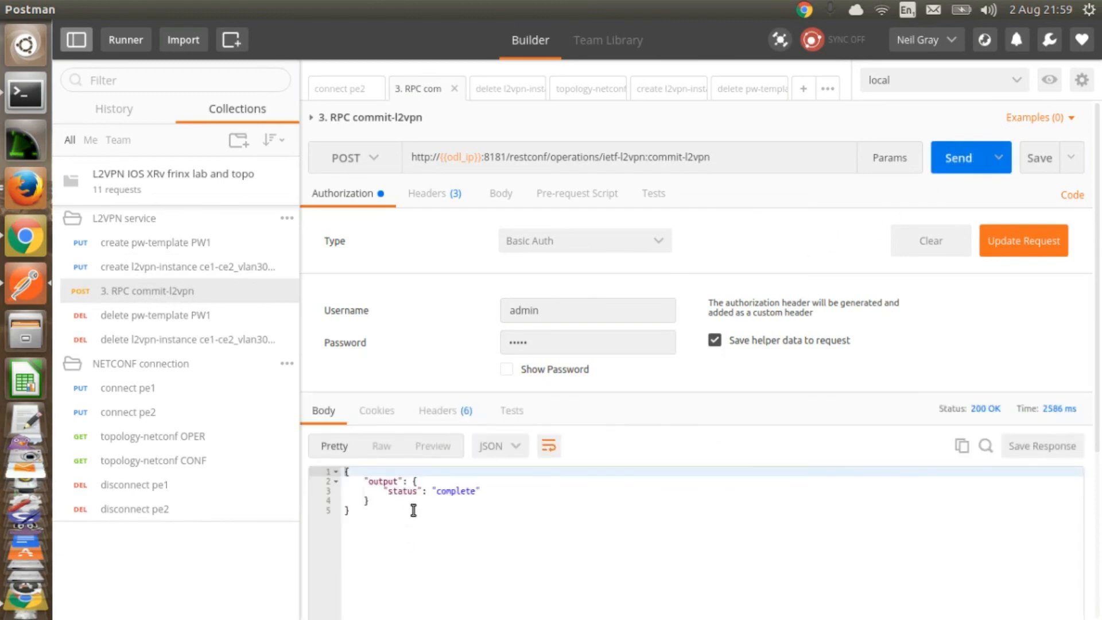
Step: Switch to GNS3, open a console on PE1, run sh run l2vpn to check the configuration, then close the terminal
{"action": "left_click", "coordinate": [36, 195]}
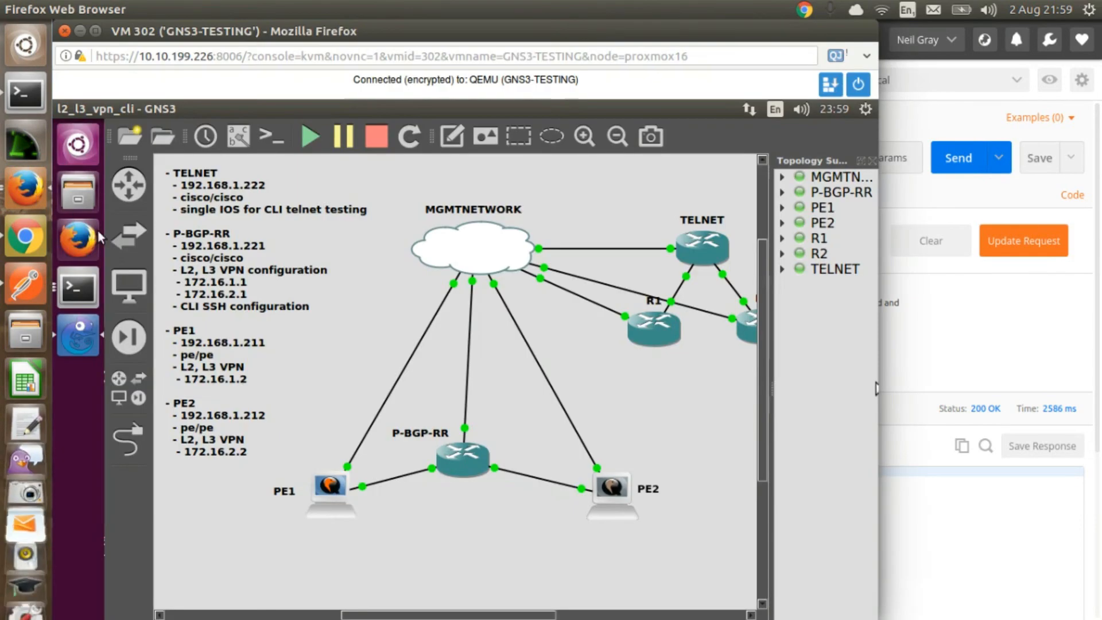
{"action": "right_click", "coordinate": [323, 485]}
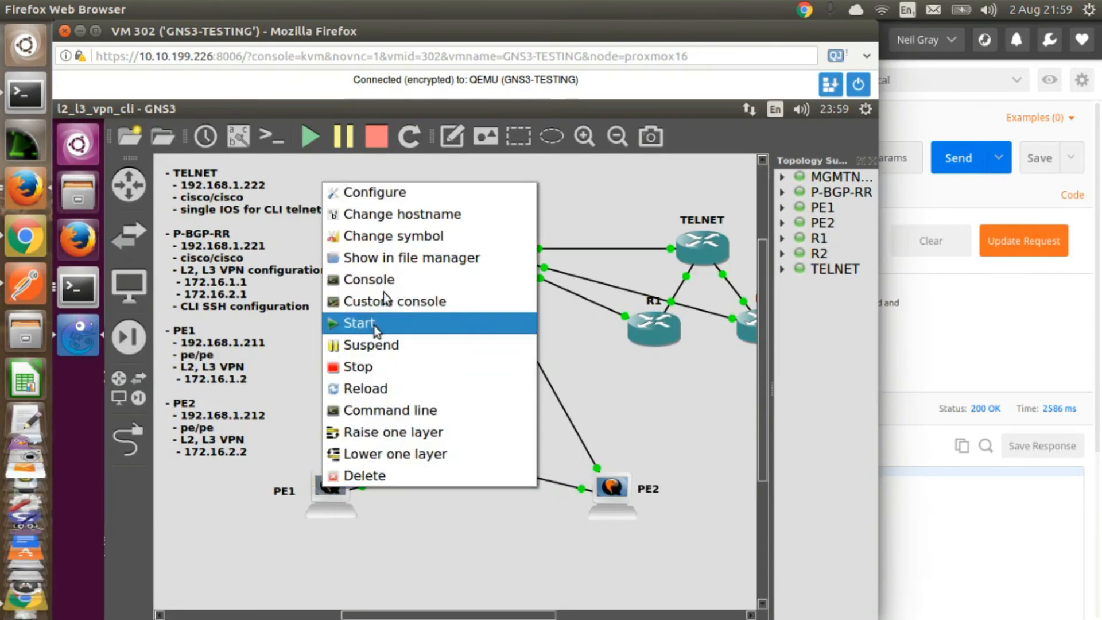
{"action": "left_click", "coordinate": [386, 279]}
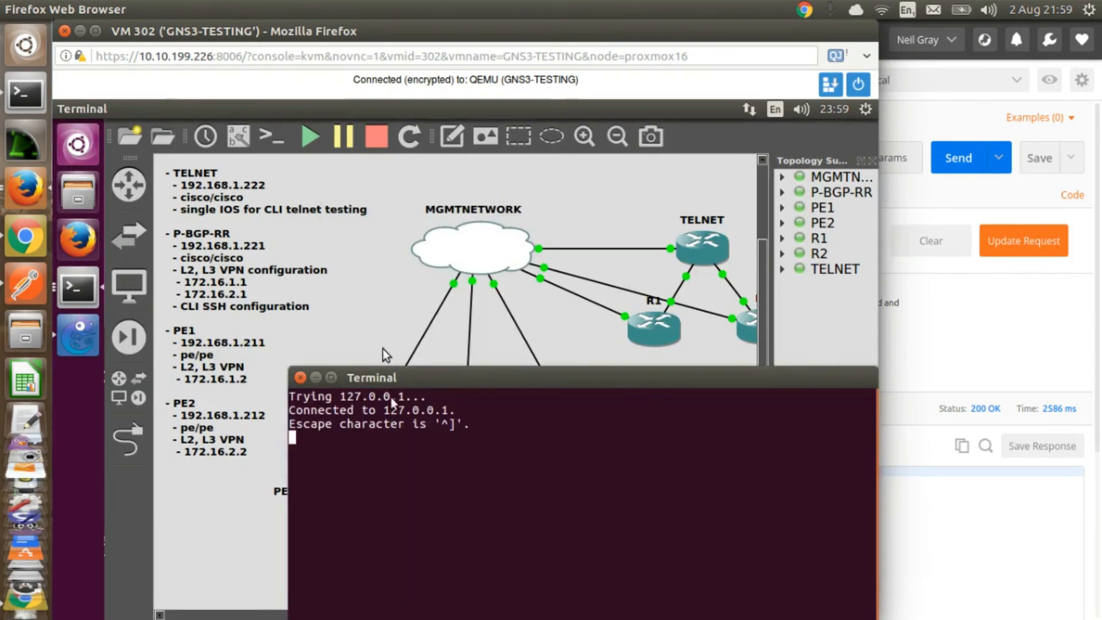
{"action": "type", "text": "sh run"}
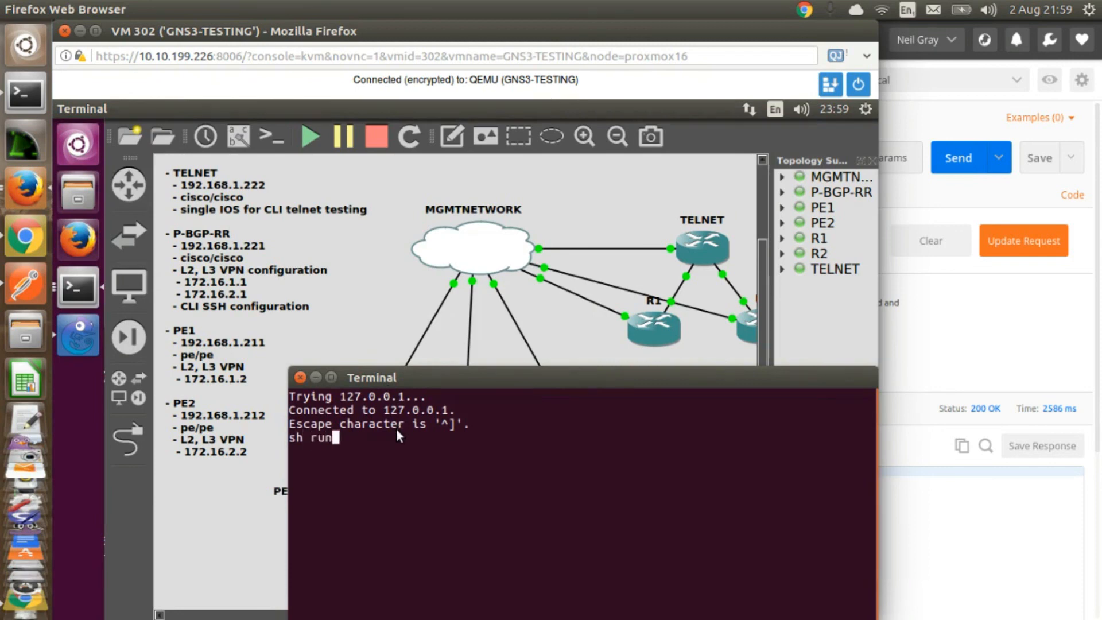
{"action": "type", "text": " l2vpn"}
{"action": "key", "text": "Return"}
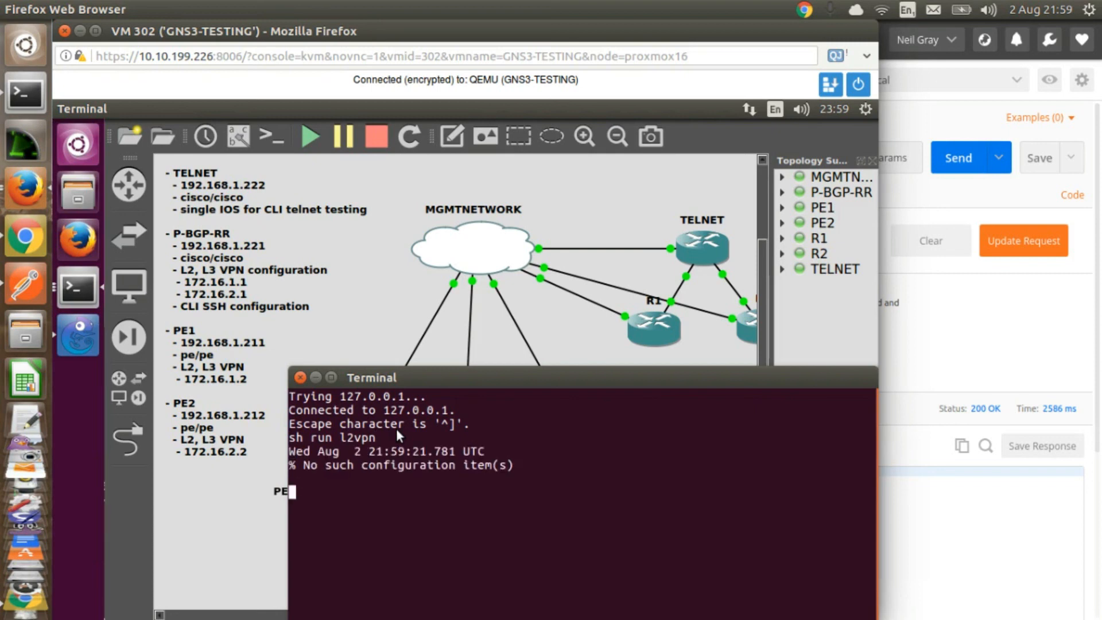
{"action": "left_click", "coordinate": [302, 378]}
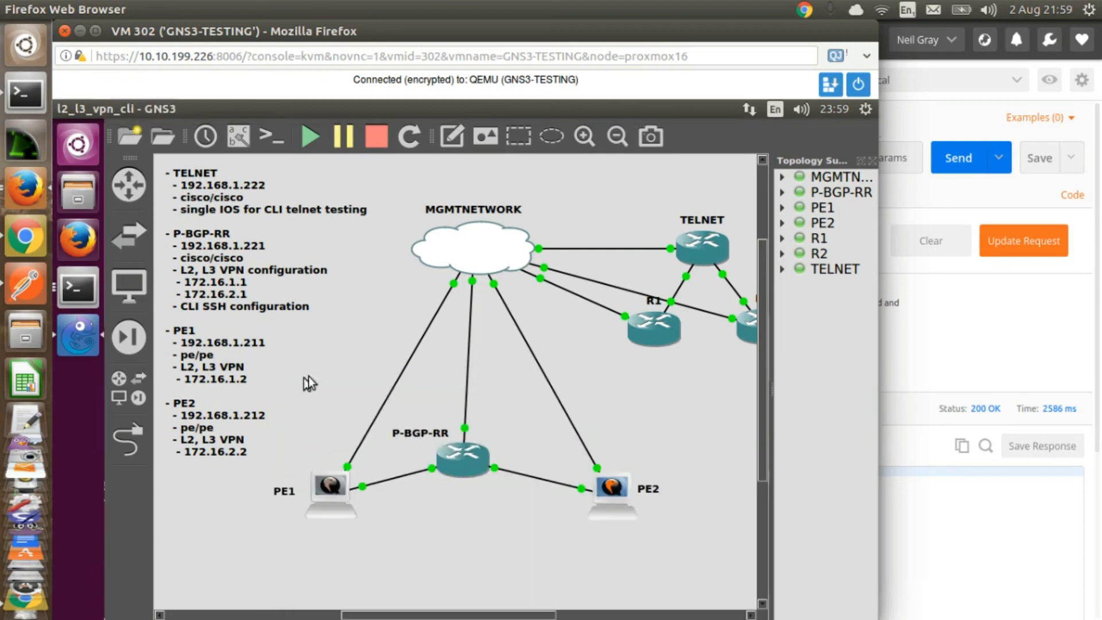
Step: Open a console on PE2 and run sh run l2vpn to check its configuration
{"action": "right_click", "coordinate": [612, 500]}
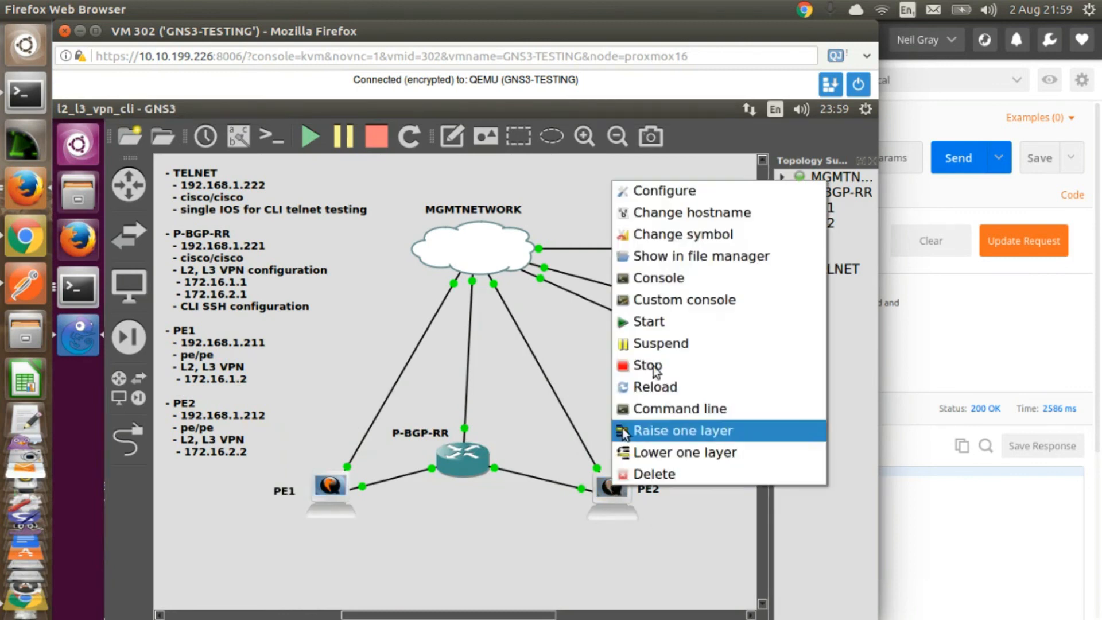
{"action": "left_click", "coordinate": [657, 278]}
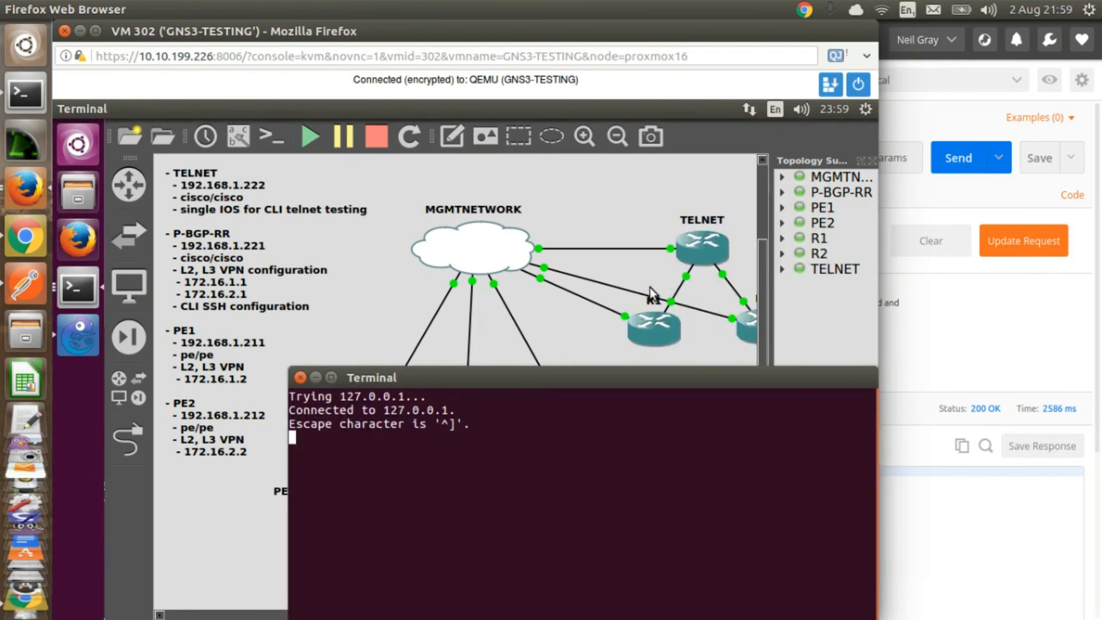
{"action": "type", "text": "sh run l2vpn"}
{"action": "key", "text": "Return"}
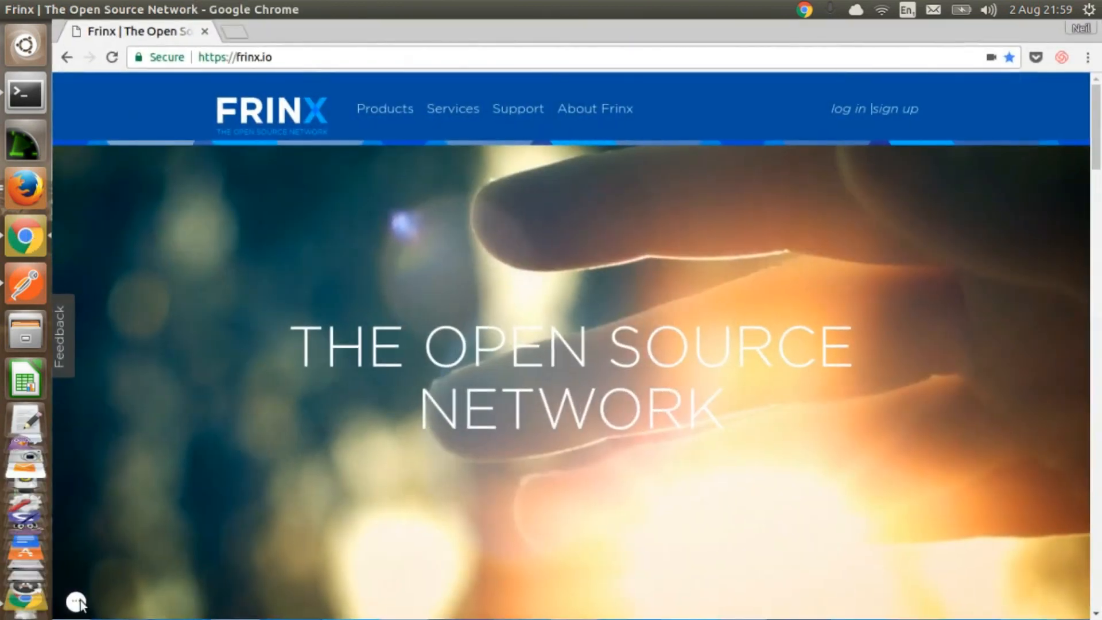
{"action": "mouse_move", "coordinate": [79, 602]}
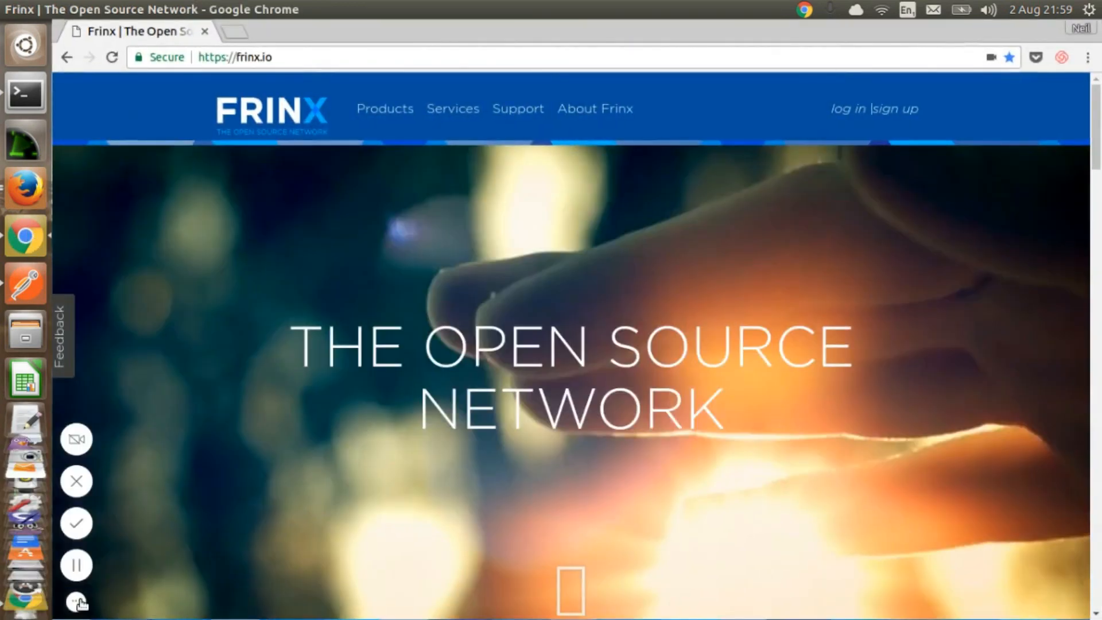